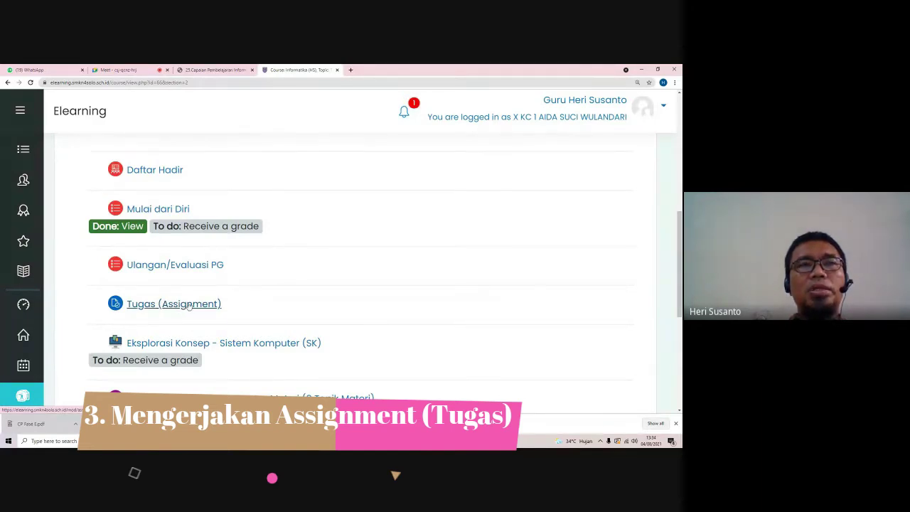
- Open the Tugas (Assignment) activity and review its dates, task description and submission status
{"action": "left_click", "coordinate": [178, 304]}
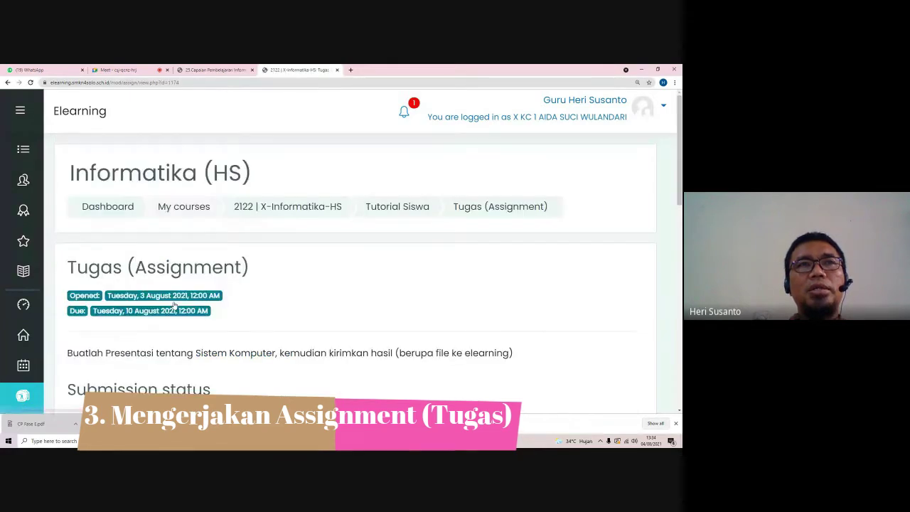
{"action": "scroll", "coordinate": [380, 315], "scroll_direction": "down", "scroll_amount": 2}
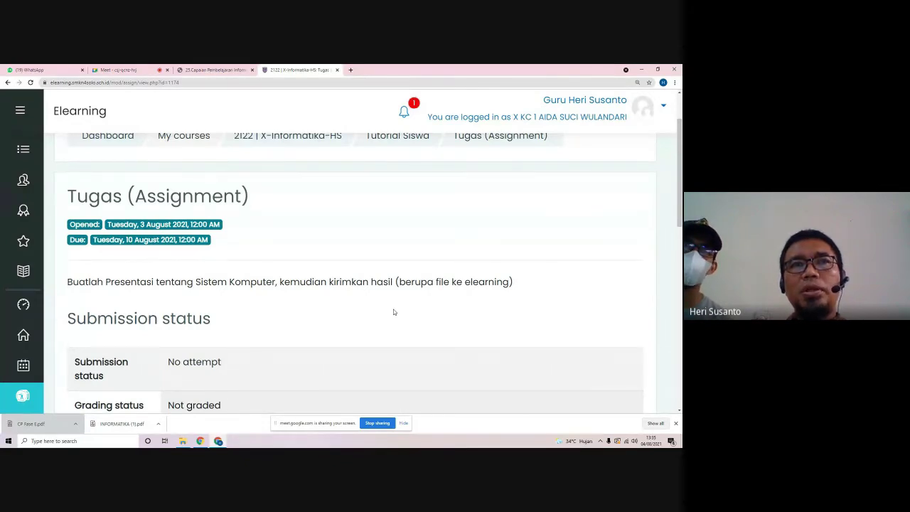
{"action": "scroll", "coordinate": [394, 312], "scroll_direction": "down", "scroll_amount": 1}
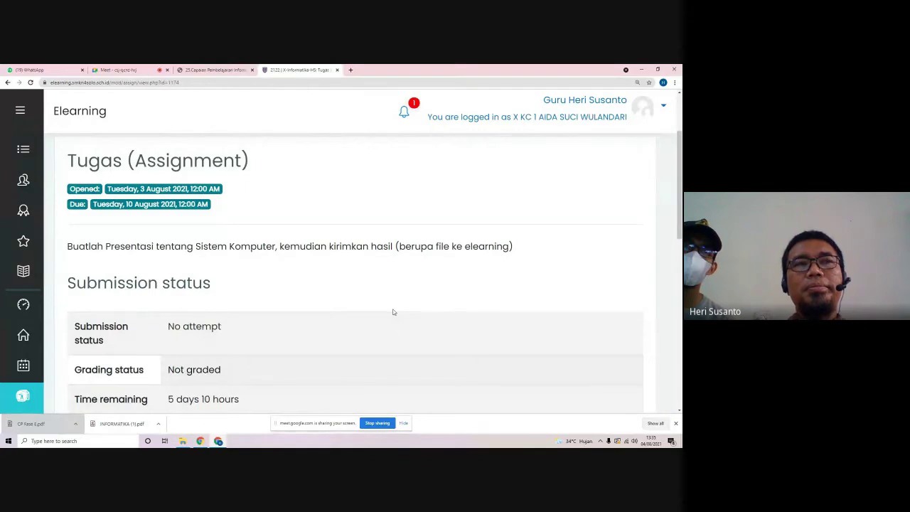
{"action": "scroll", "coordinate": [393, 312], "scroll_direction": "down", "scroll_amount": 2}
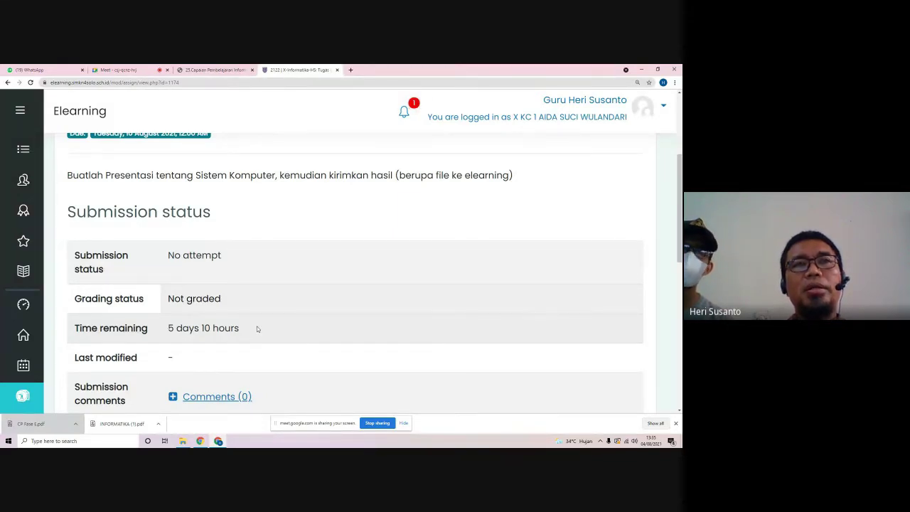
{"action": "scroll", "coordinate": [257, 328], "scroll_direction": "down", "scroll_amount": 2}
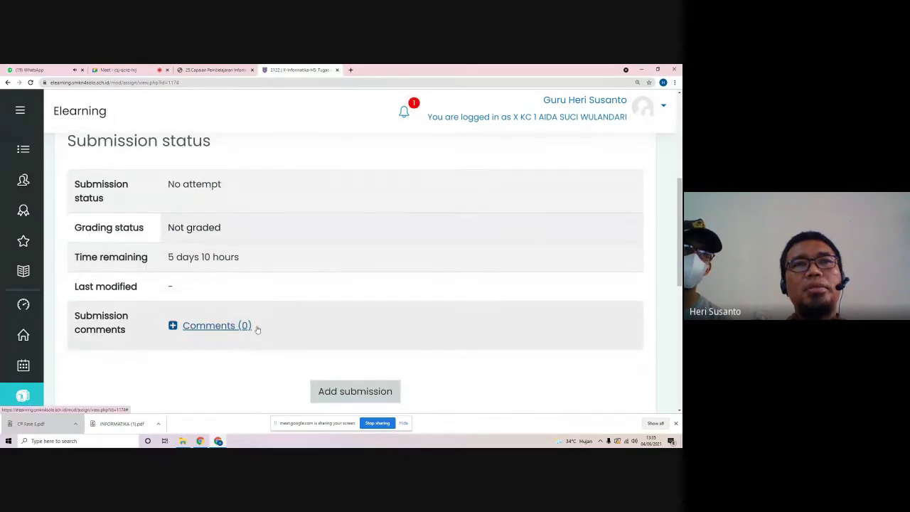
{"action": "scroll", "coordinate": [272, 301], "scroll_direction": "up", "scroll_amount": 3}
{"action": "scroll", "coordinate": [273, 301], "scroll_direction": "down", "scroll_amount": 4}
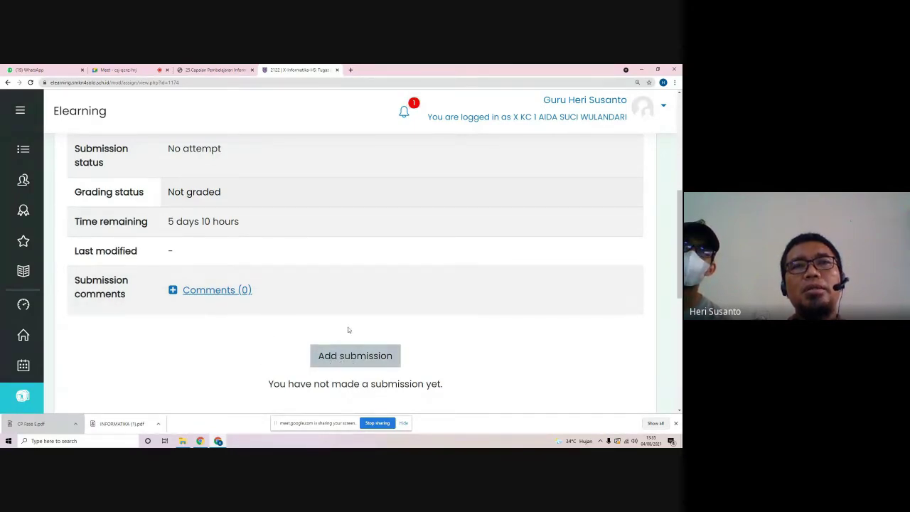
{"action": "scroll", "coordinate": [336, 341], "scroll_direction": "down", "scroll_amount": 2}
{"action": "scroll", "coordinate": [335, 341], "scroll_direction": "up", "scroll_amount": 2}
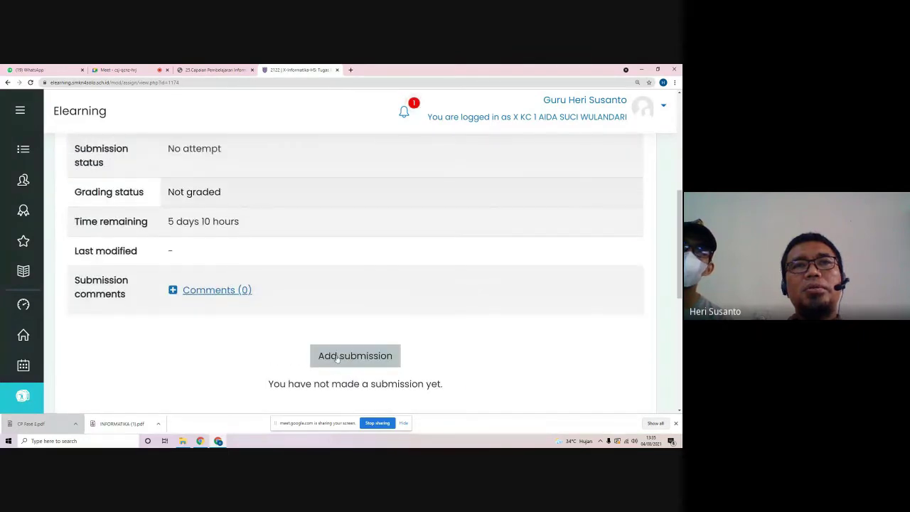
- Start a new submission for the assignment and check the limits on file size and number of files
{"action": "left_click", "coordinate": [336, 357]}
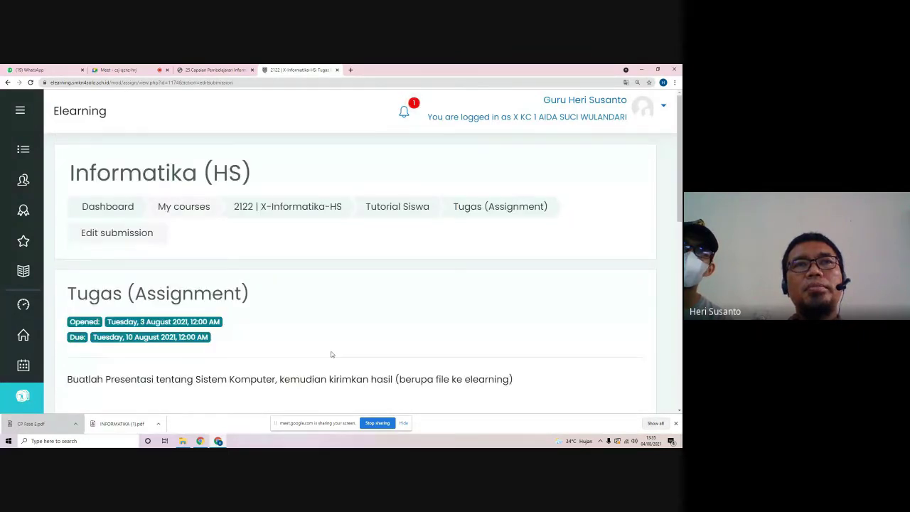
{"action": "scroll", "coordinate": [335, 355], "scroll_direction": "down", "scroll_amount": 2}
{"action": "scroll", "coordinate": [289, 330], "scroll_direction": "down", "scroll_amount": 1}
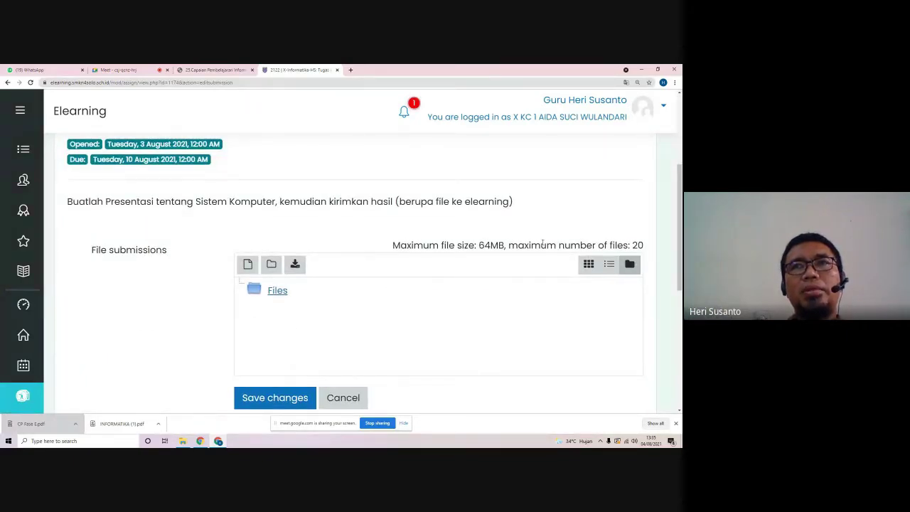
{"action": "double_click", "coordinate": [481, 244]}
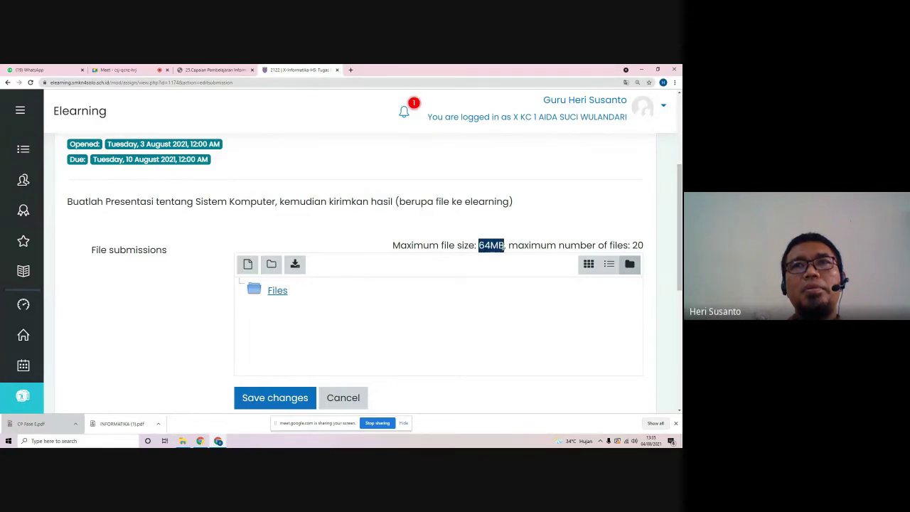
{"action": "left_click", "coordinate": [482, 244]}
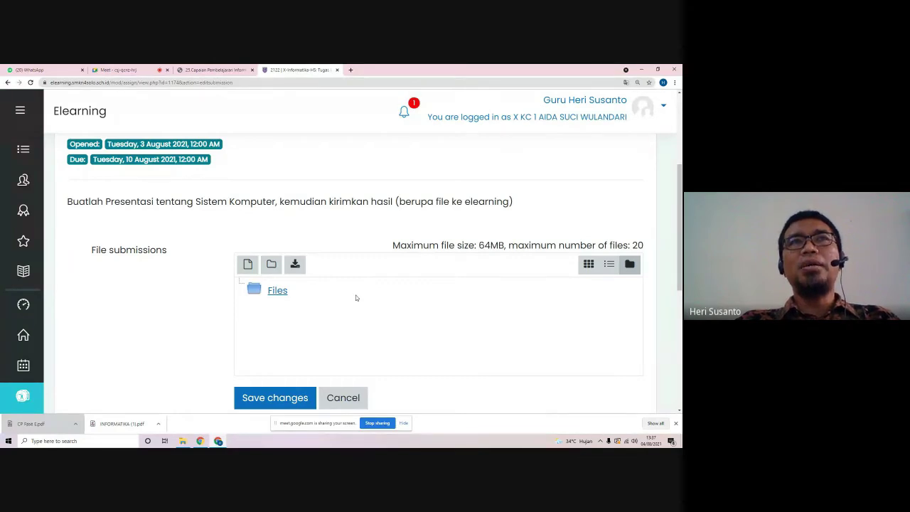
{"action": "left_click_drag", "start_coordinate": [393, 245], "coordinate": [556, 245]}
{"action": "left_click", "coordinate": [443, 245]}
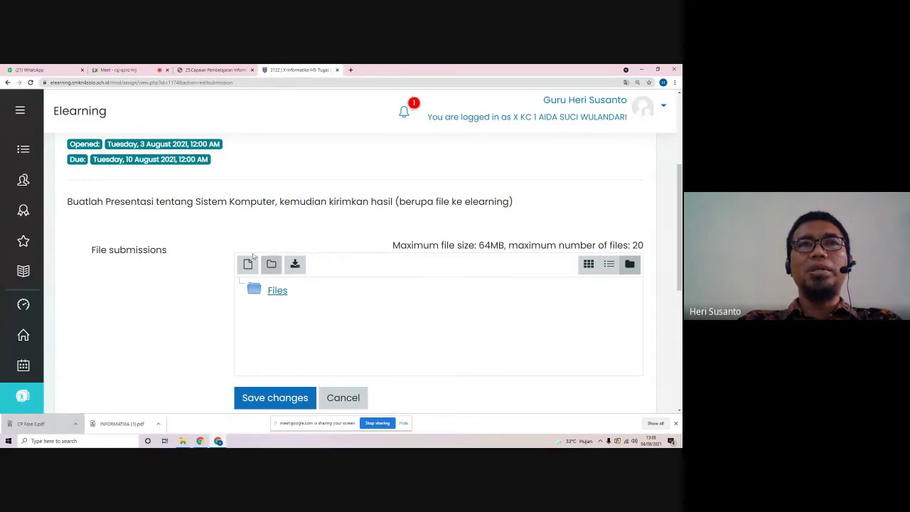
- Choose the Buka-Puasa-dengan-Es-Buah image from the Pictures folder as the attachment to upload to the file submission
{"action": "scroll", "coordinate": [212, 266], "scroll_direction": "down", "scroll_amount": 1}
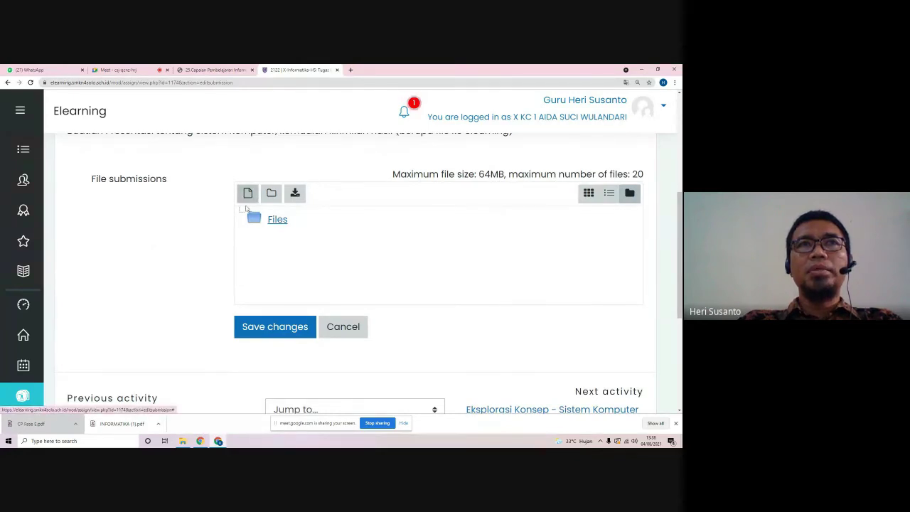
{"action": "left_click", "coordinate": [248, 194]}
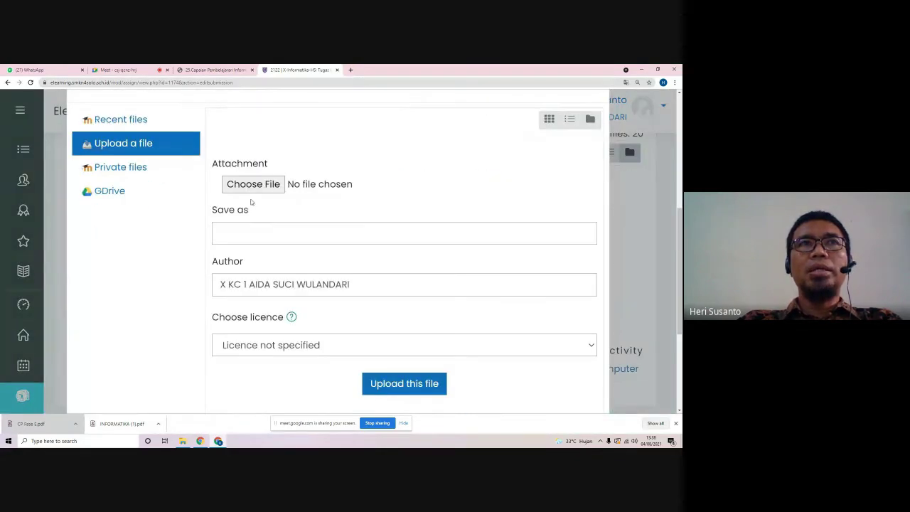
{"action": "scroll", "coordinate": [117, 142], "scroll_direction": "up", "scroll_amount": 1}
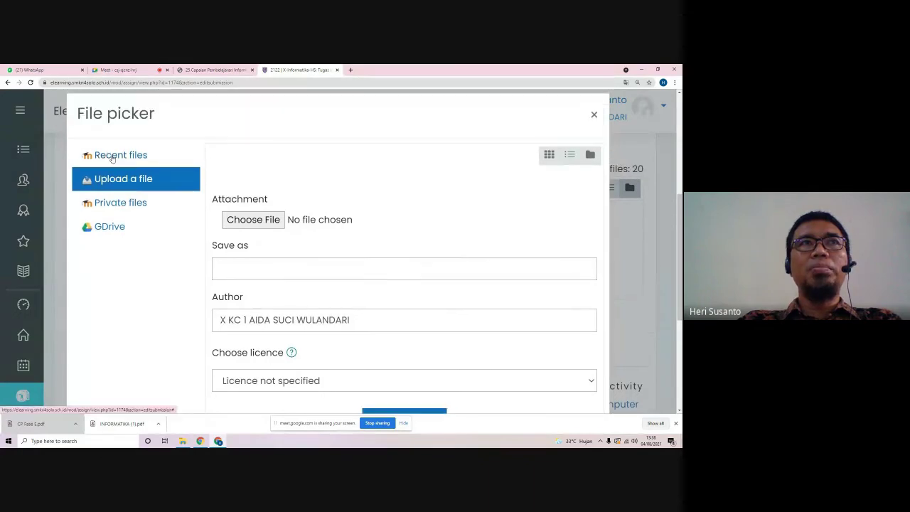
{"action": "left_click", "coordinate": [257, 222]}
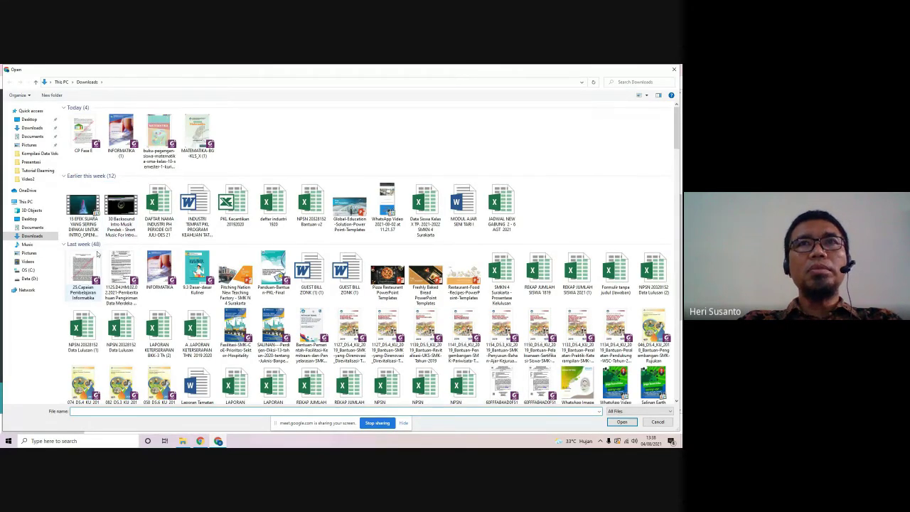
{"action": "left_click", "coordinate": [30, 145]}
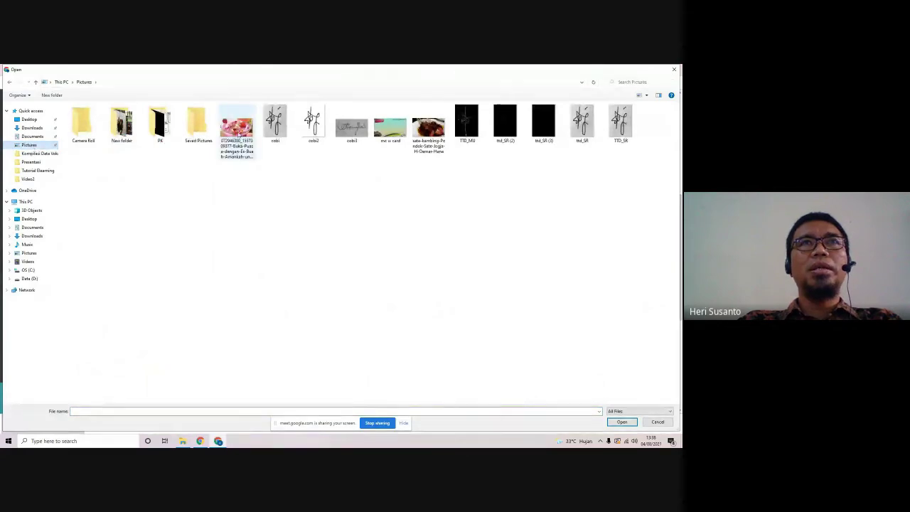
{"action": "left_click", "coordinate": [238, 131]}
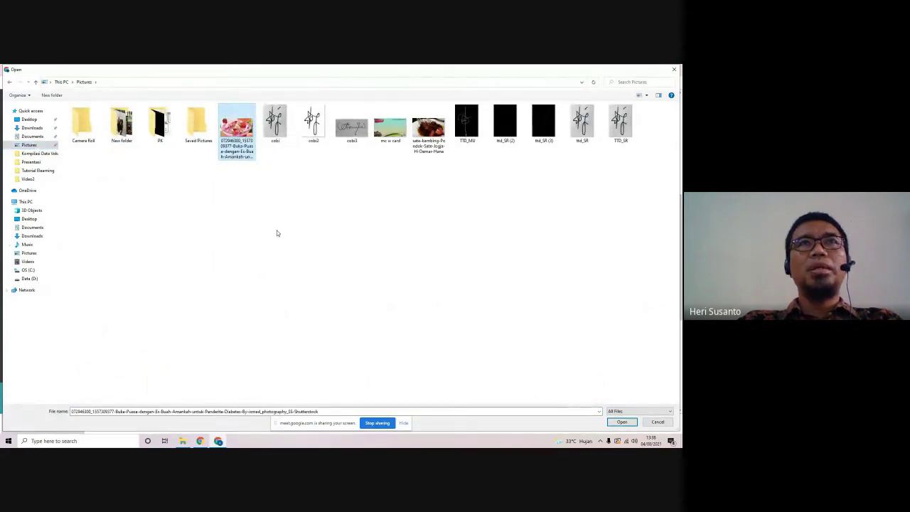
{"action": "left_click", "coordinate": [622, 422]}
- Upload the chosen image to the file submission area and save the submission
{"action": "scroll", "coordinate": [384, 340], "scroll_direction": "down", "scroll_amount": 1}
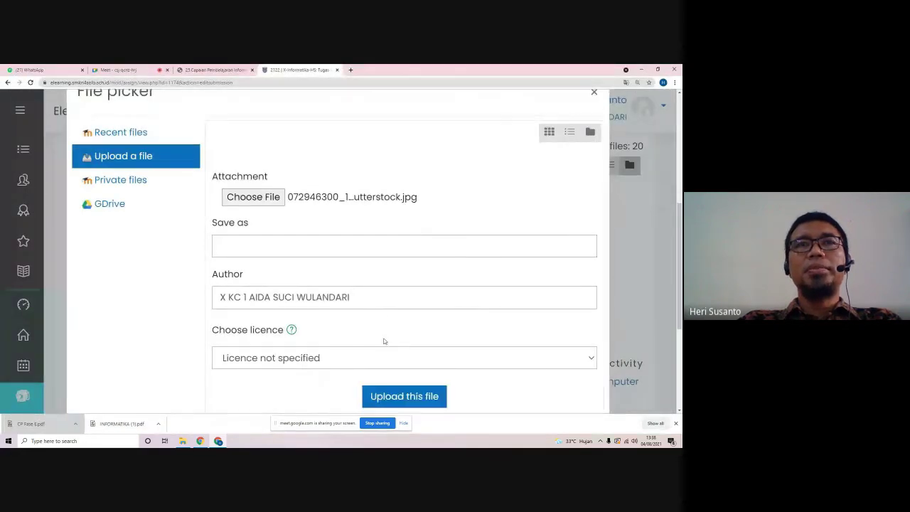
{"action": "scroll", "coordinate": [423, 249], "scroll_direction": "down", "scroll_amount": 1}
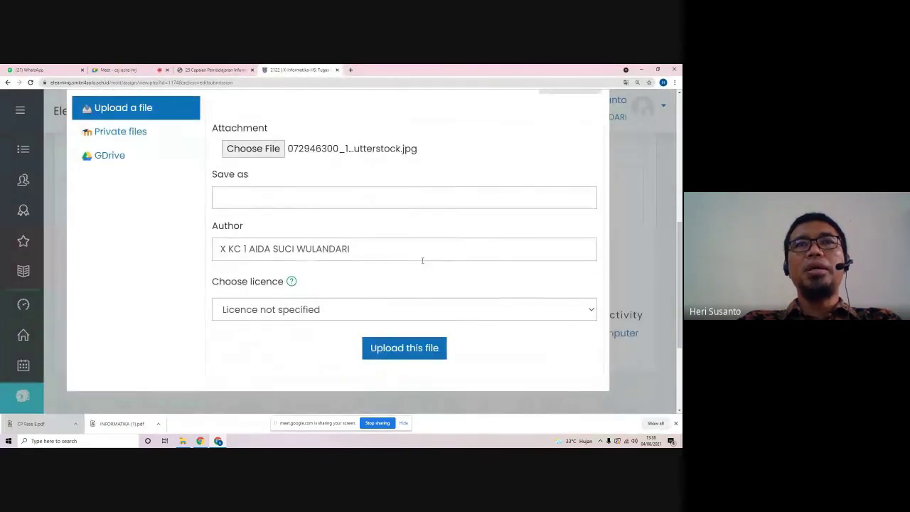
{"action": "left_click", "coordinate": [419, 348]}
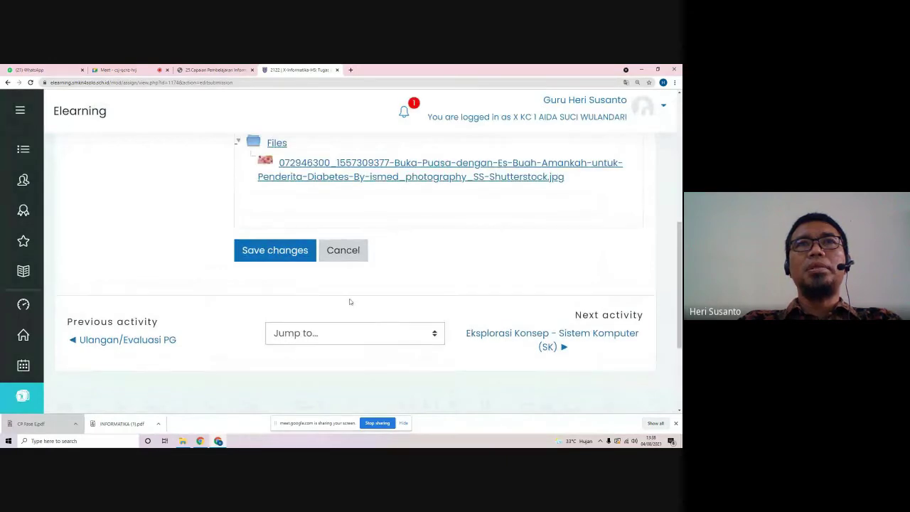
{"action": "scroll", "coordinate": [349, 301], "scroll_direction": "up", "scroll_amount": 4}
{"action": "scroll", "coordinate": [349, 301], "scroll_direction": "down", "scroll_amount": 2}
{"action": "left_click", "coordinate": [285, 323]}
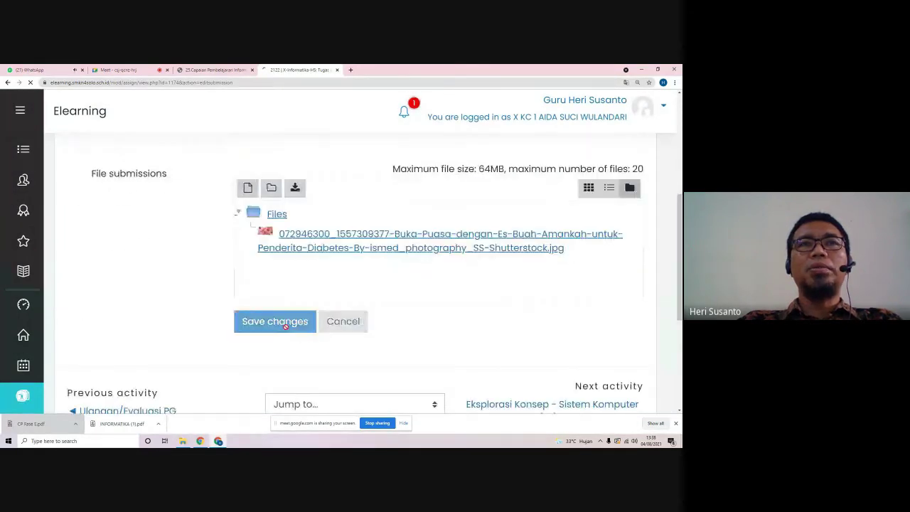
- Examine the submission status, grading status, time remaining and submitted file of the assignment
{"action": "scroll", "coordinate": [285, 326], "scroll_direction": "down", "scroll_amount": 5}
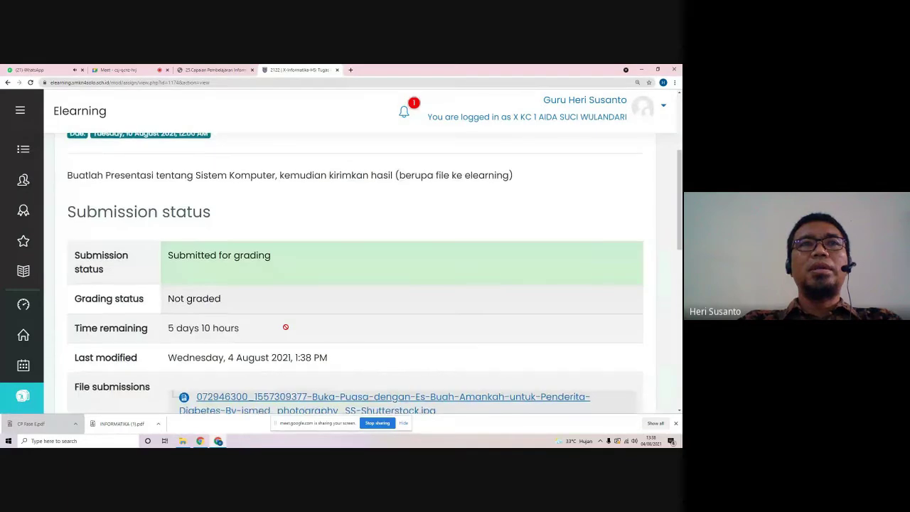
{"action": "scroll", "coordinate": [295, 316], "scroll_direction": "up", "scroll_amount": 1}
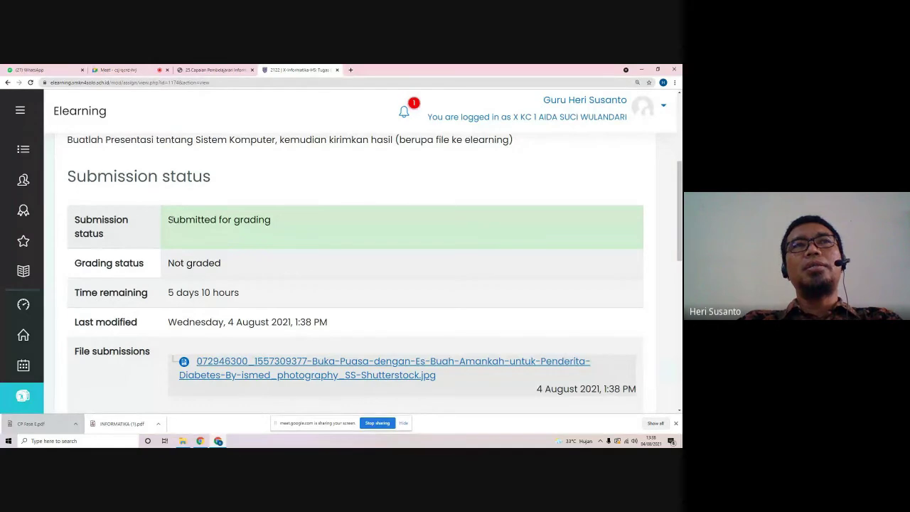
{"action": "left_click_drag", "start_coordinate": [170, 220], "coordinate": [260, 228]}
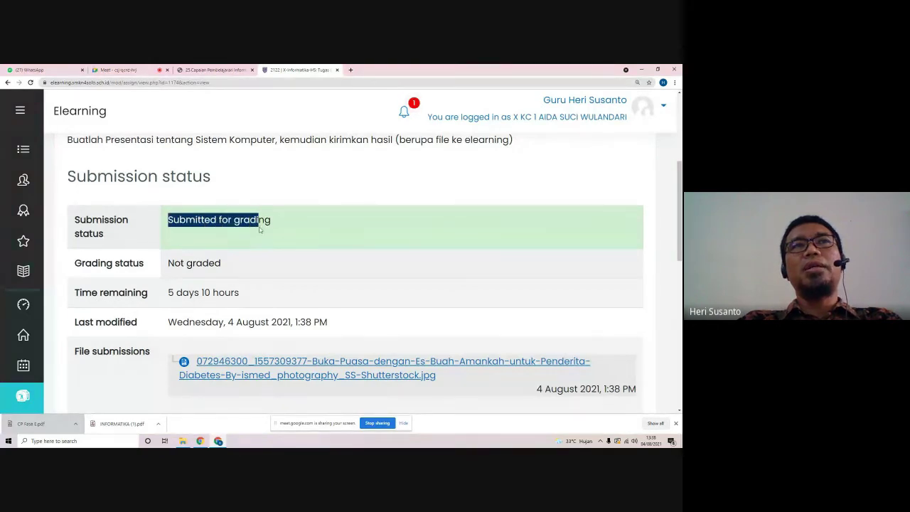
{"action": "left_click", "coordinate": [215, 221]}
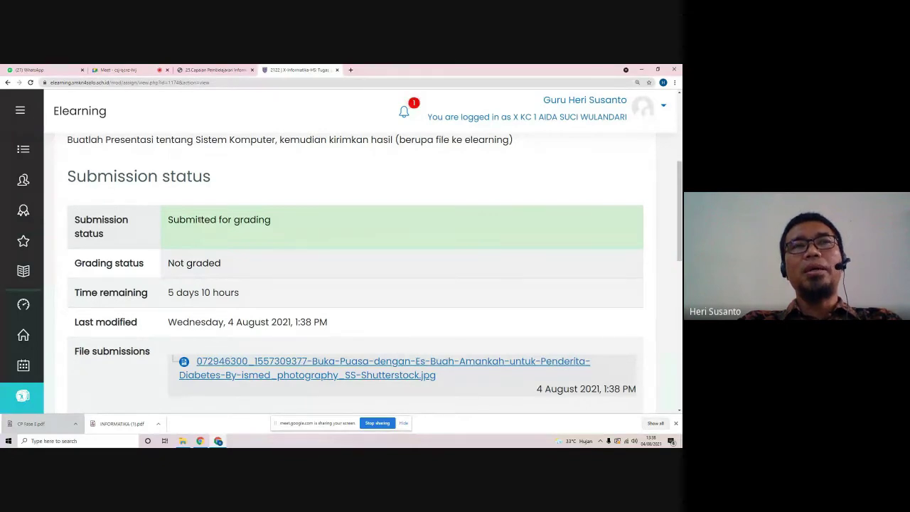
{"action": "left_click_drag", "start_coordinate": [234, 221], "coordinate": [271, 221]}
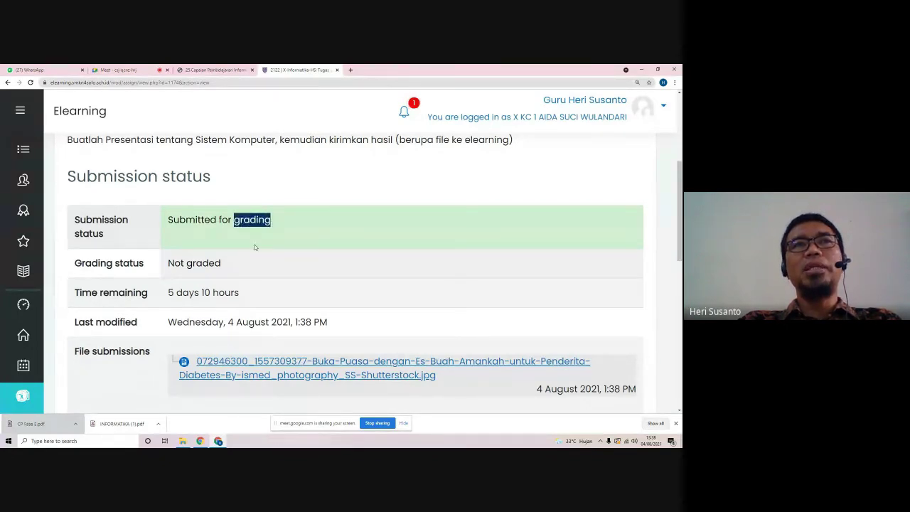
{"action": "left_click", "coordinate": [260, 265]}
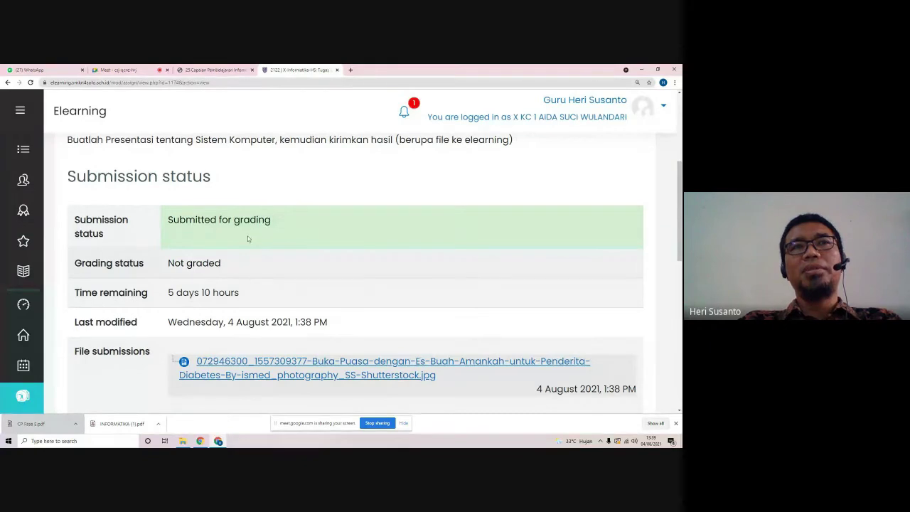
{"action": "scroll", "coordinate": [260, 262], "scroll_direction": "up", "scroll_amount": 1}
{"action": "scroll", "coordinate": [260, 262], "scroll_direction": "down", "scroll_amount": 4}
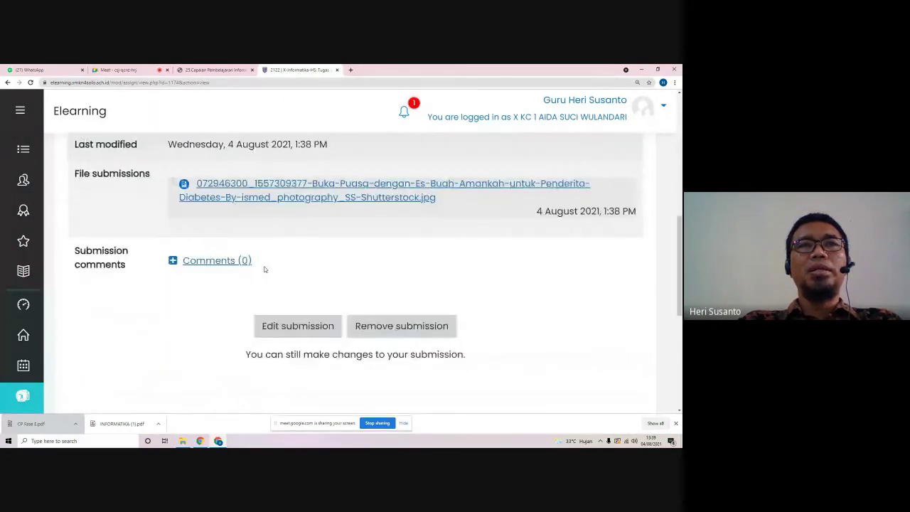
{"action": "scroll", "coordinate": [264, 270], "scroll_direction": "up", "scroll_amount": 1}
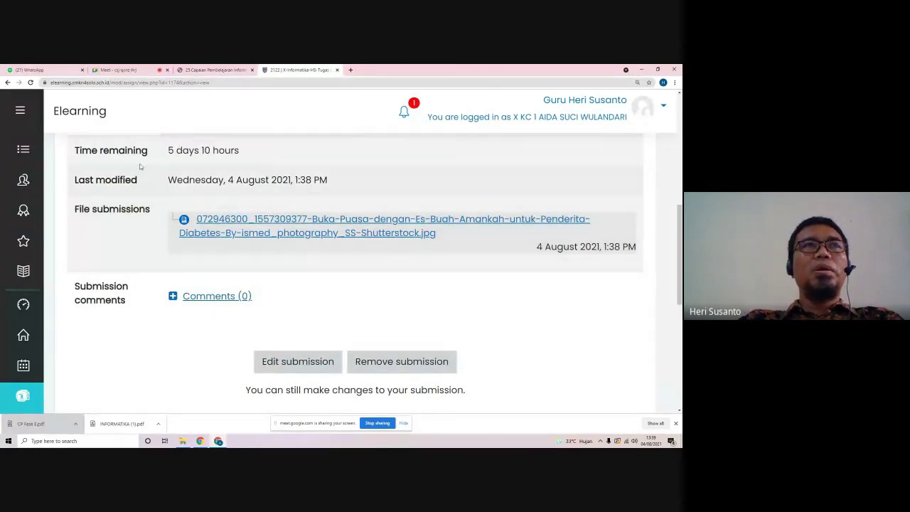
{"action": "scroll", "coordinate": [140, 166], "scroll_direction": "up", "scroll_amount": 1}
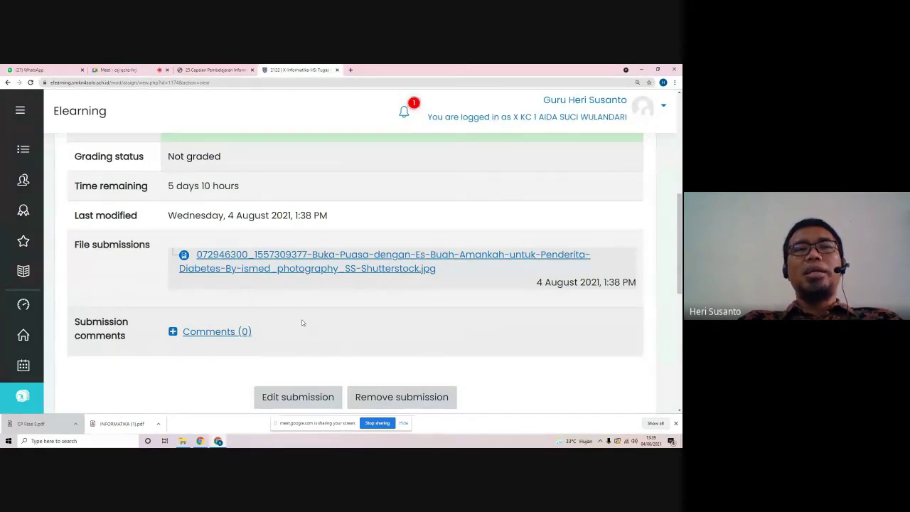
{"action": "scroll", "coordinate": [289, 290], "scroll_direction": "down", "scroll_amount": 1}
{"action": "scroll", "coordinate": [289, 290], "scroll_direction": "up", "scroll_amount": 3}
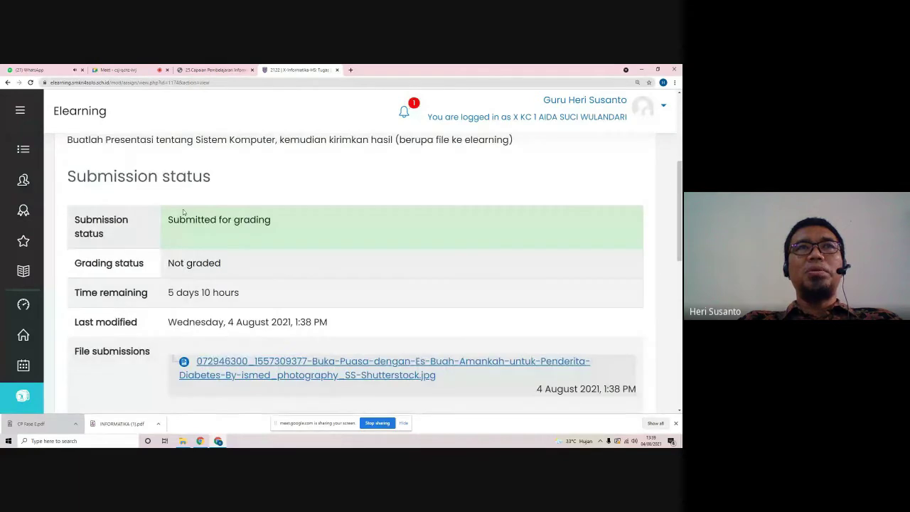
{"action": "scroll", "coordinate": [184, 211], "scroll_direction": "up", "scroll_amount": 2}
{"action": "scroll", "coordinate": [331, 195], "scroll_direction": "up", "scroll_amount": 1}
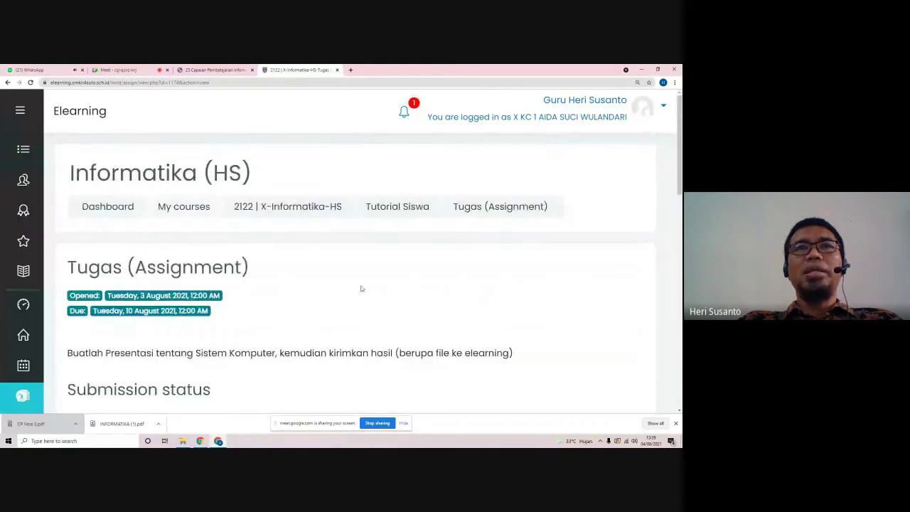
- Edit the Tugas (Assignment) submission and delete the Buka-Puasa-dengan-Es-Buah image from its submitted files
{"action": "scroll", "coordinate": [361, 288], "scroll_direction": "down", "scroll_amount": 10}
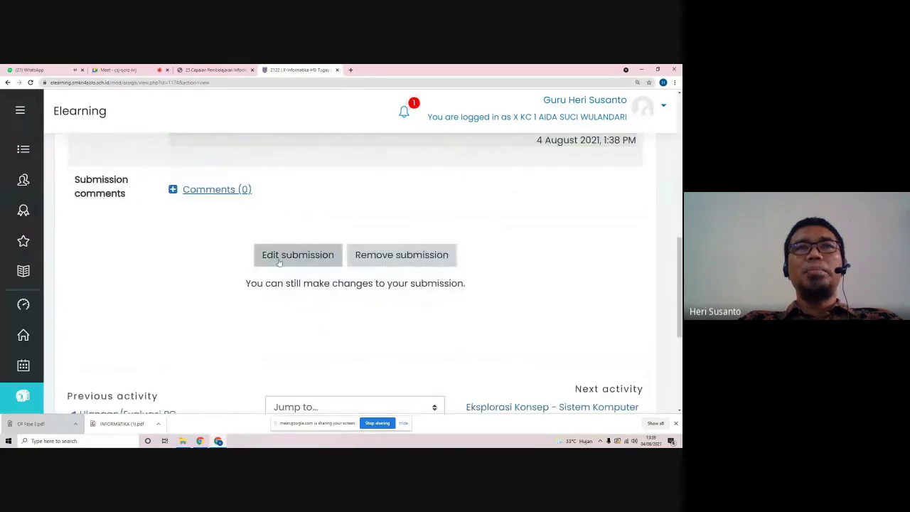
{"action": "left_click", "coordinate": [293, 260]}
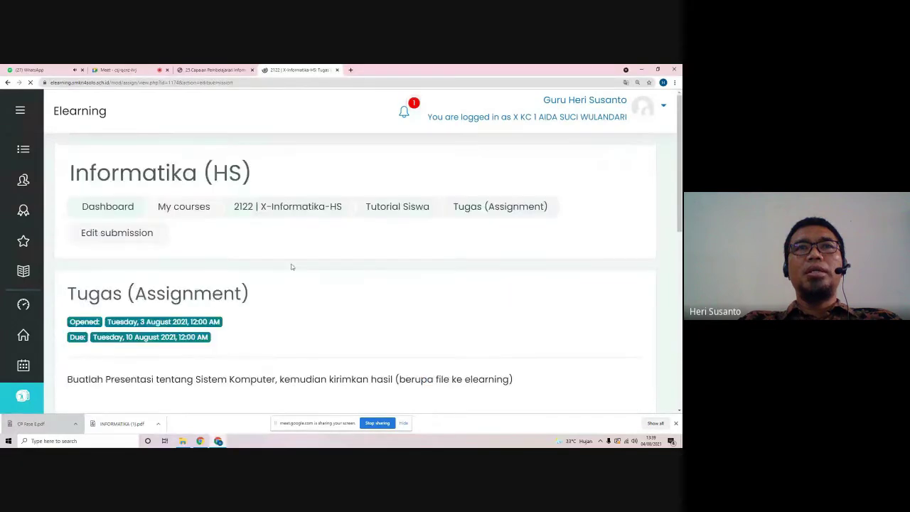
{"action": "scroll", "coordinate": [290, 268], "scroll_direction": "down", "scroll_amount": 5}
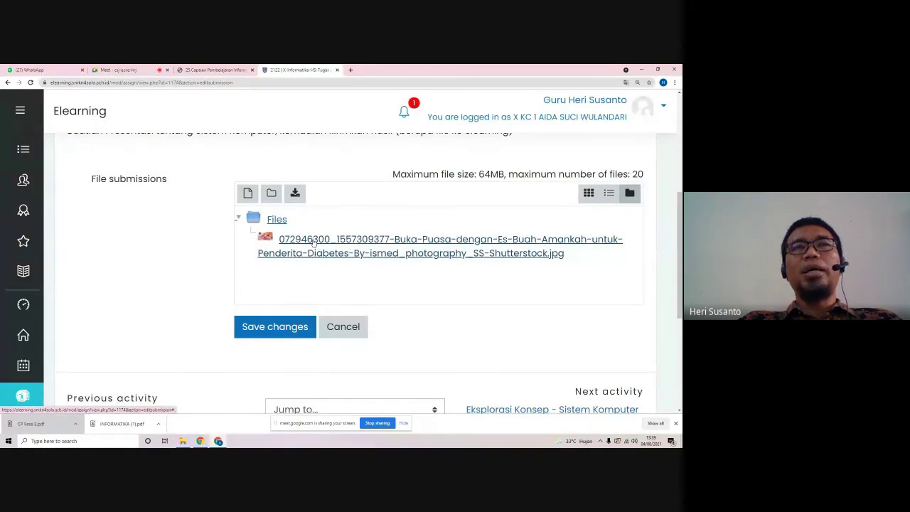
{"action": "left_click", "coordinate": [313, 242]}
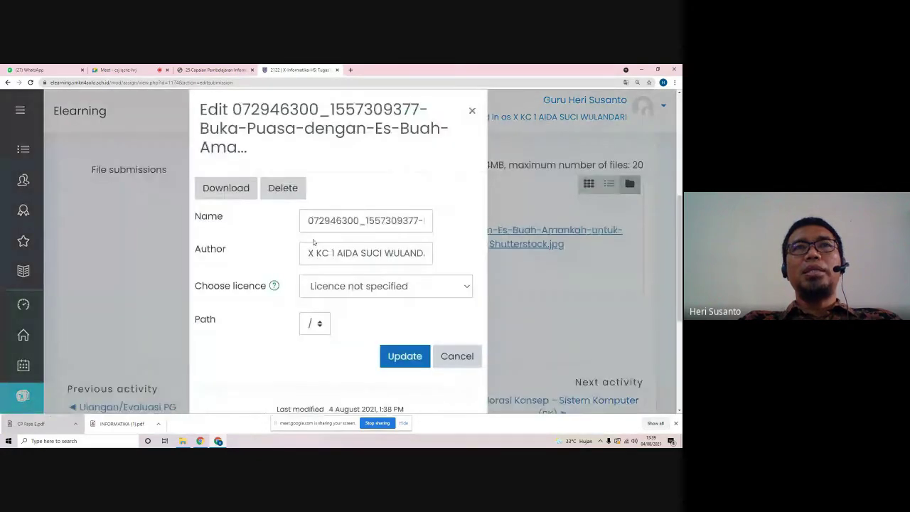
{"action": "left_click", "coordinate": [448, 355]}
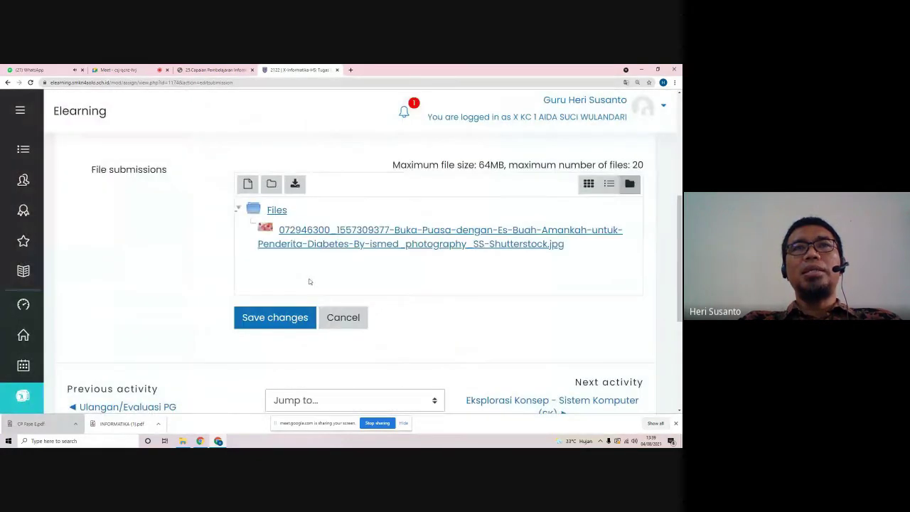
{"action": "left_click", "coordinate": [329, 242]}
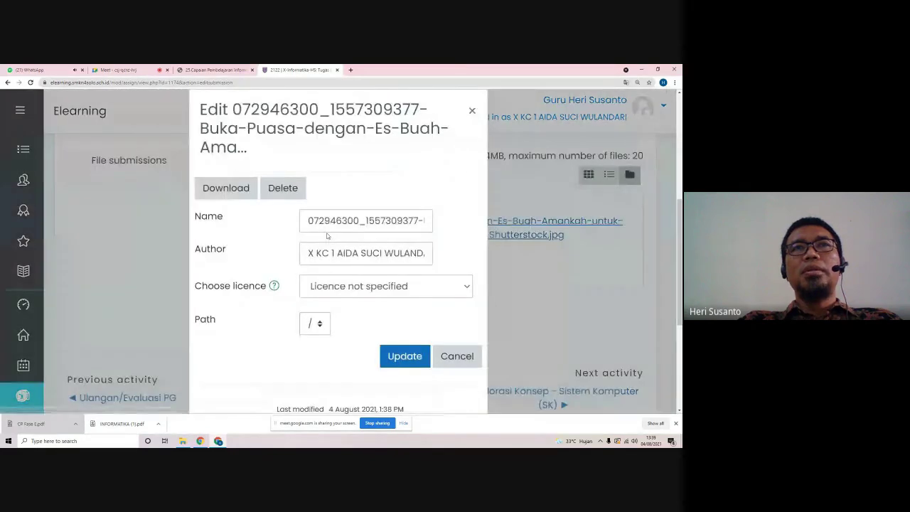
{"action": "left_click", "coordinate": [283, 188]}
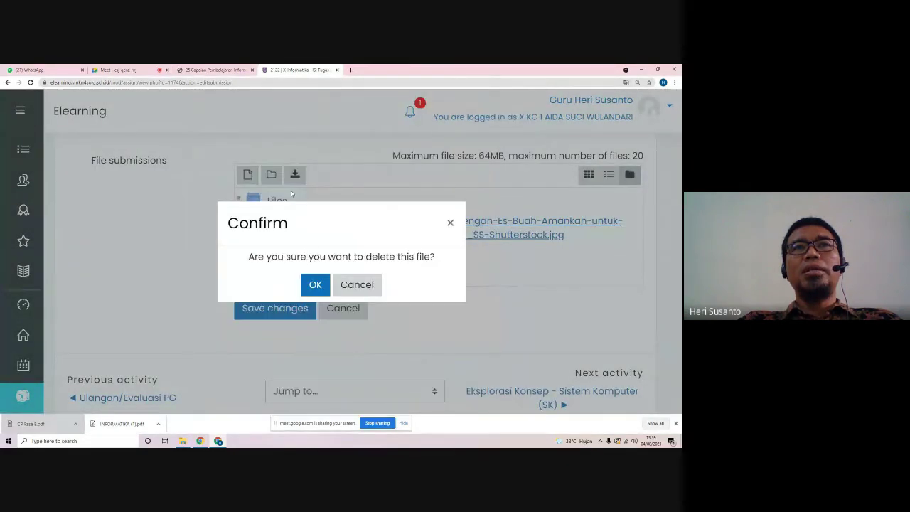
{"action": "left_click", "coordinate": [316, 285]}
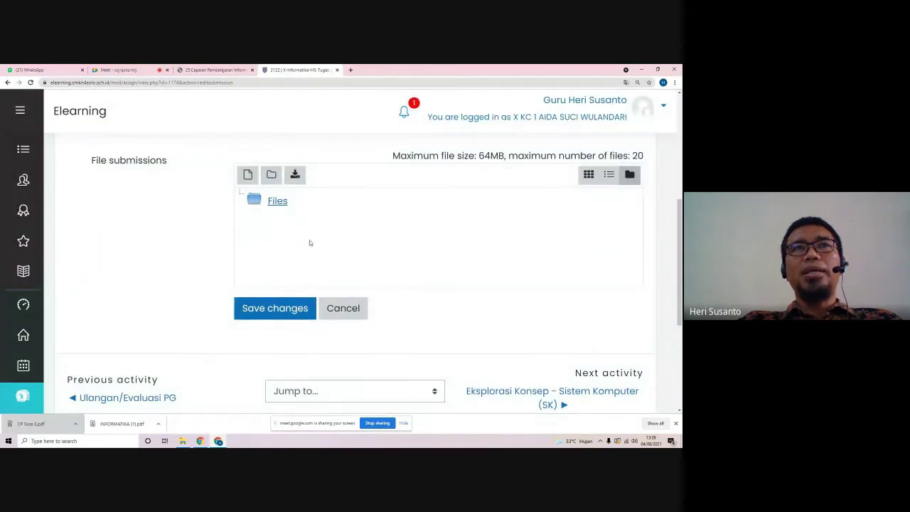
- Upload the sate-kambing-Pondok-Sate-Jogja image from the Pictures folder to the file submission and save the changes
{"action": "left_click", "coordinate": [248, 177]}
{"action": "left_click", "coordinate": [253, 186]}
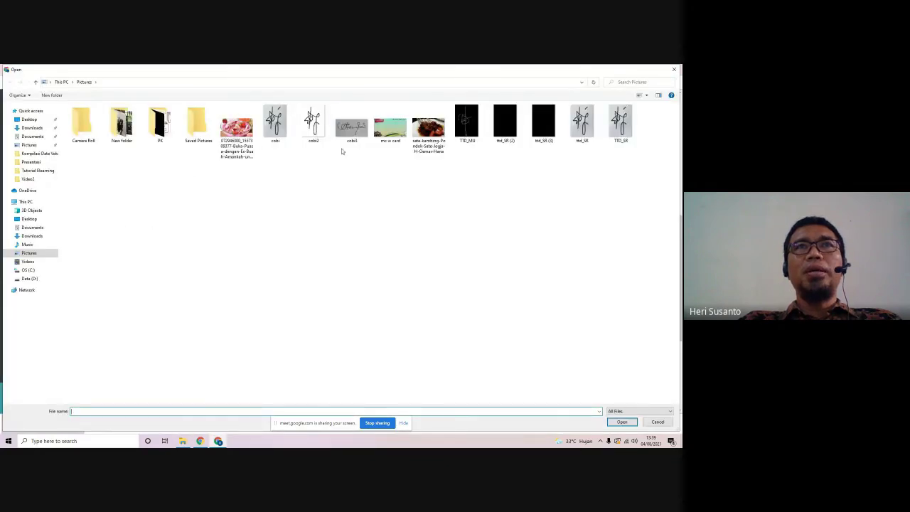
{"action": "left_click", "coordinate": [391, 137]}
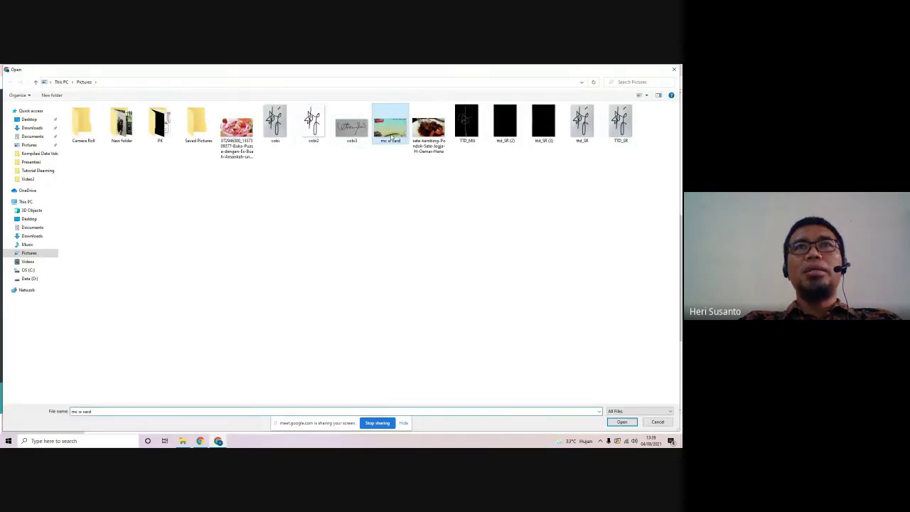
{"action": "left_click", "coordinate": [429, 130]}
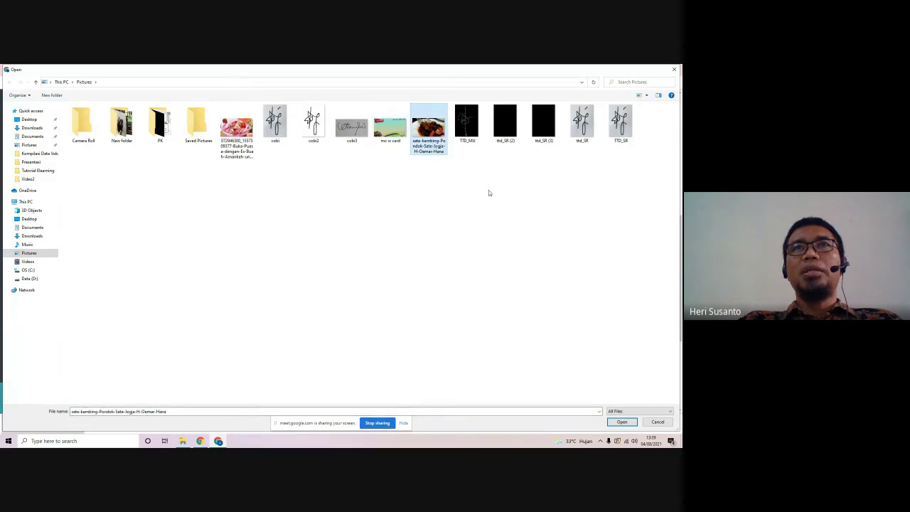
{"action": "left_click", "coordinate": [622, 421]}
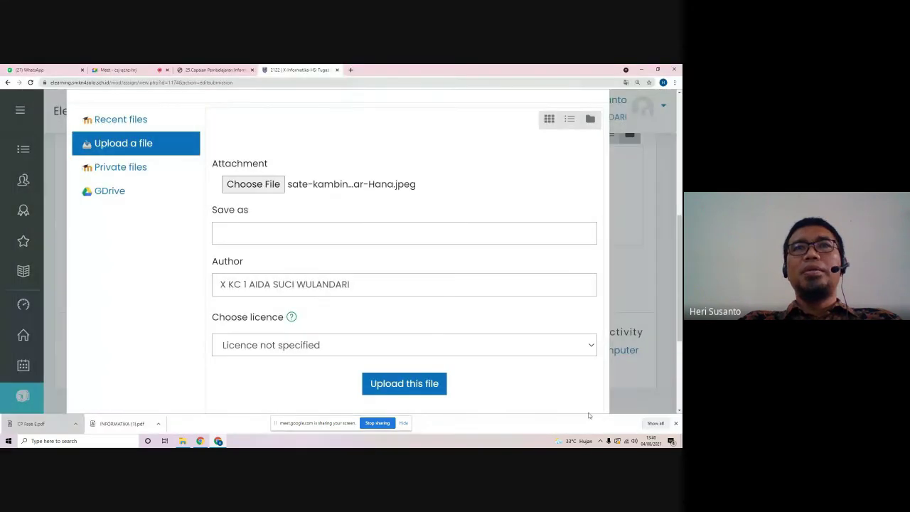
{"action": "left_click", "coordinate": [399, 385]}
{"action": "left_click", "coordinate": [271, 268]}
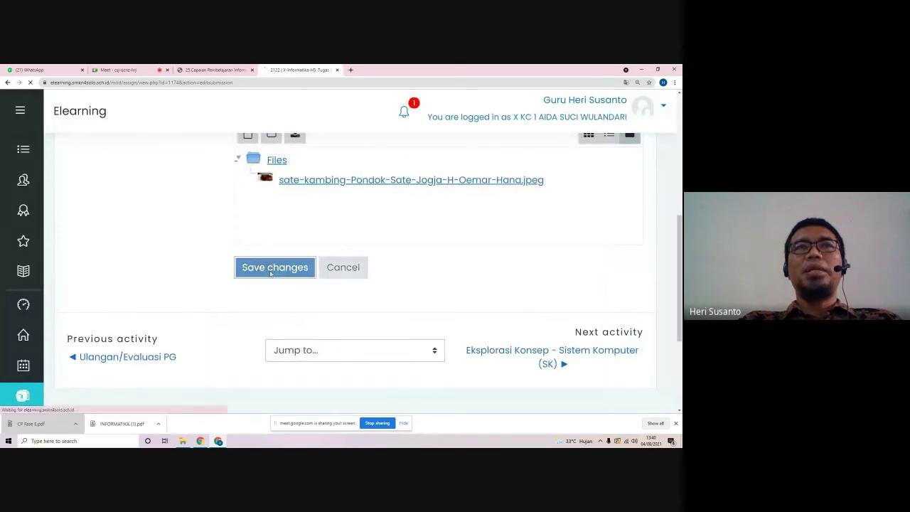
- Review the updated submission's status, last modified time, submitted file and editing options
{"action": "scroll", "coordinate": [270, 274], "scroll_direction": "down", "scroll_amount": 5}
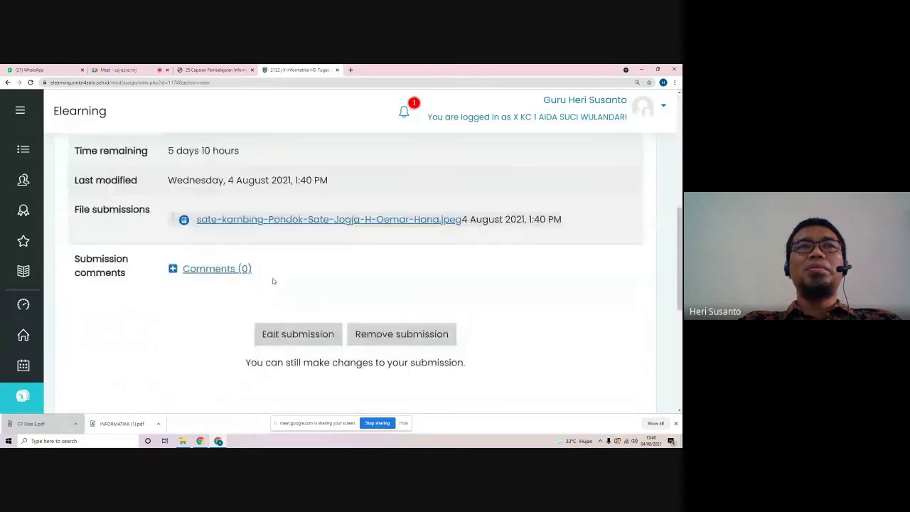
{"action": "scroll", "coordinate": [273, 280], "scroll_direction": "up", "scroll_amount": 2}
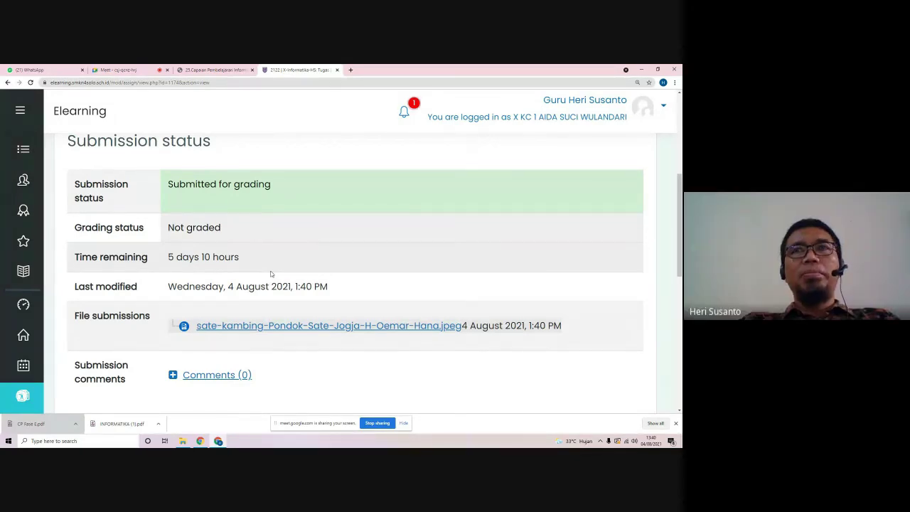
{"action": "left_click", "coordinate": [119, 69]}
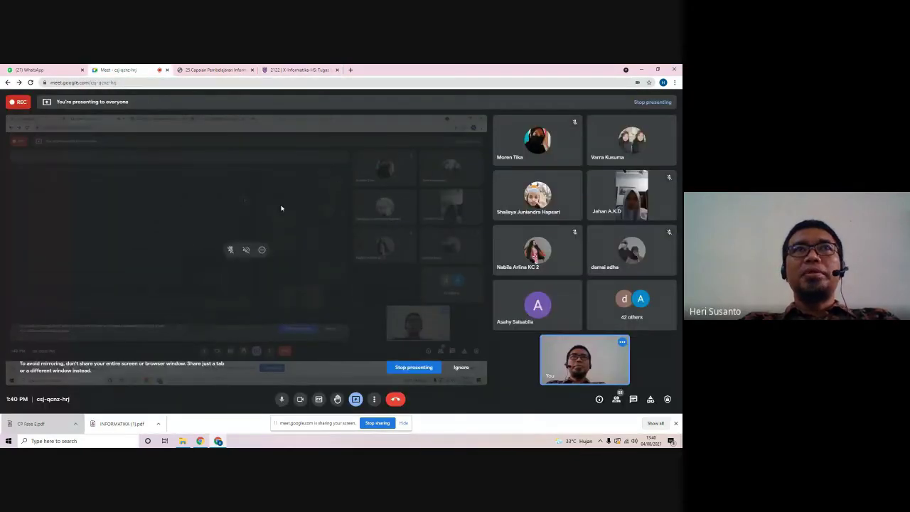
{"action": "left_click", "coordinate": [283, 70]}
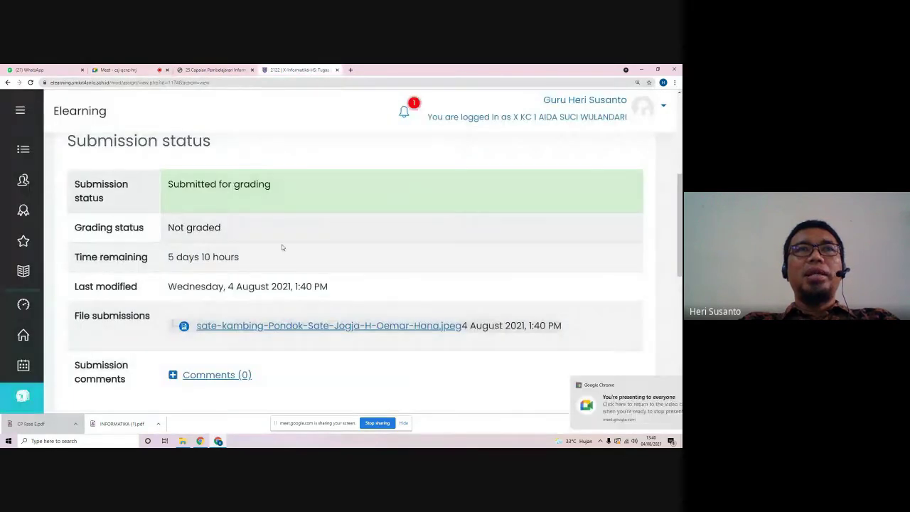
{"action": "scroll", "coordinate": [203, 223], "scroll_direction": "up", "scroll_amount": 3}
{"action": "scroll", "coordinate": [290, 270], "scroll_direction": "down", "scroll_amount": 5}
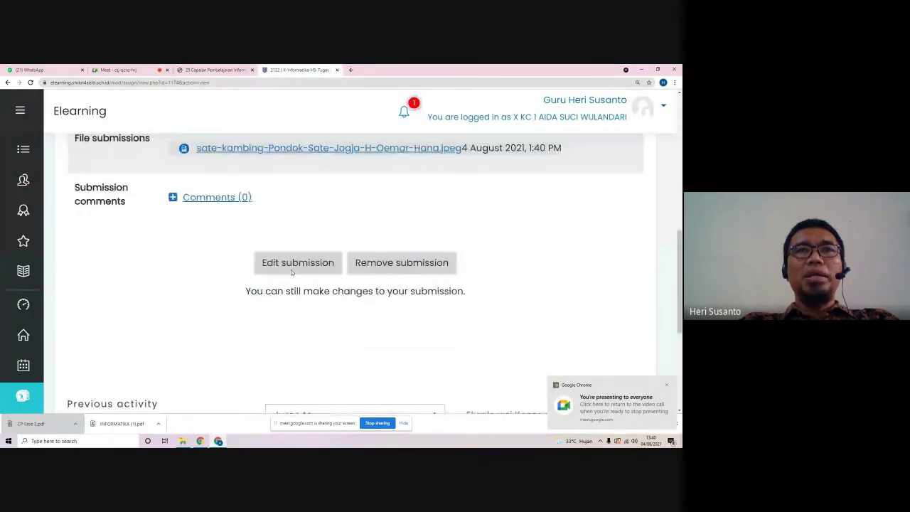
{"action": "scroll", "coordinate": [291, 270], "scroll_direction": "up", "scroll_amount": 6}
- Return to the Tutorial Siswa section of the course and open the Eksplorasi Konsep - Sistem Komputer (SK) activity
{"action": "left_click", "coordinate": [394, 210]}
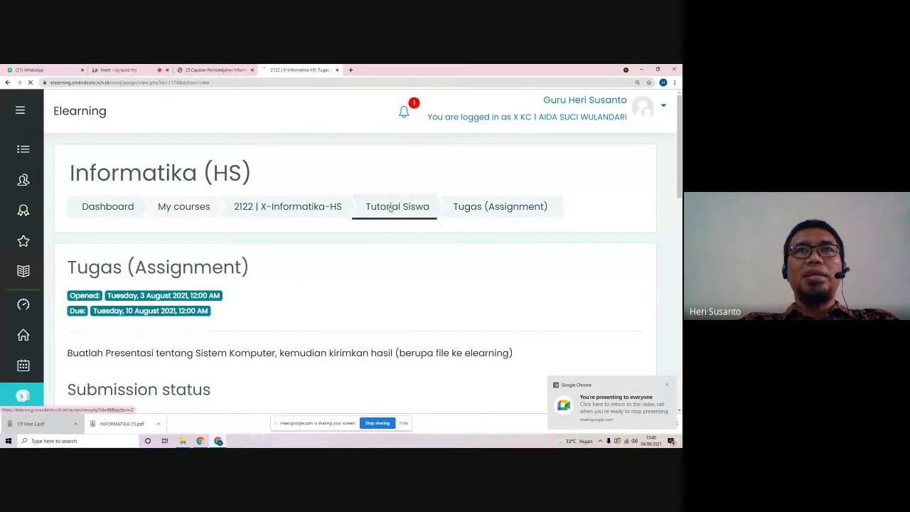
{"action": "scroll", "coordinate": [269, 295], "scroll_direction": "down", "scroll_amount": 4}
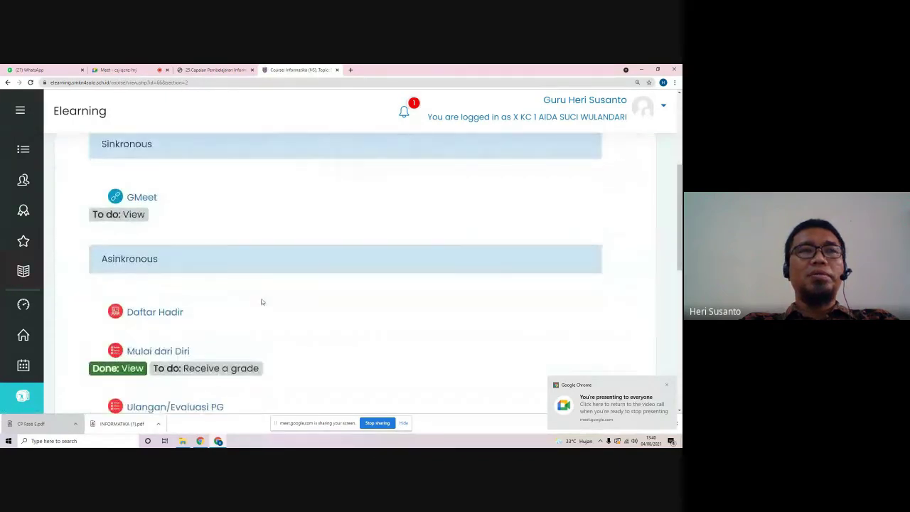
{"action": "scroll", "coordinate": [263, 301], "scroll_direction": "down", "scroll_amount": 1}
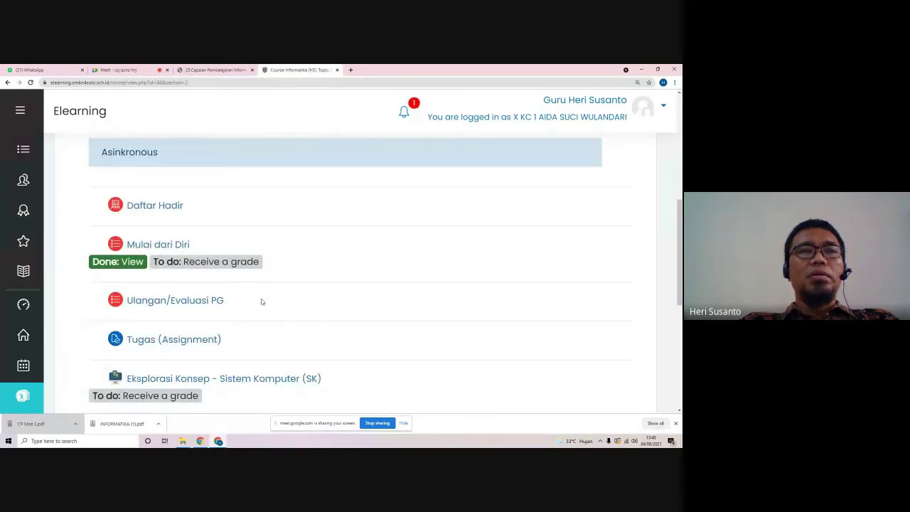
{"action": "scroll", "coordinate": [261, 302], "scroll_direction": "down", "scroll_amount": 2}
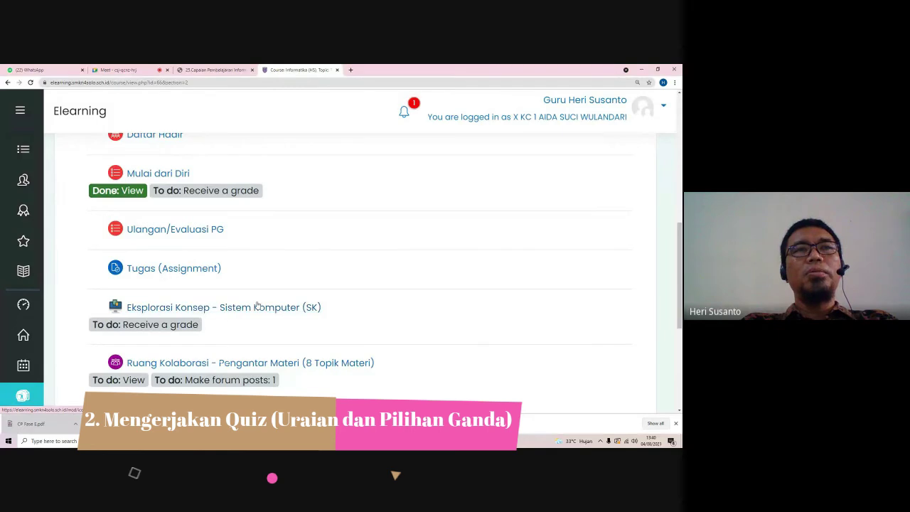
{"action": "left_click", "coordinate": [221, 310]}
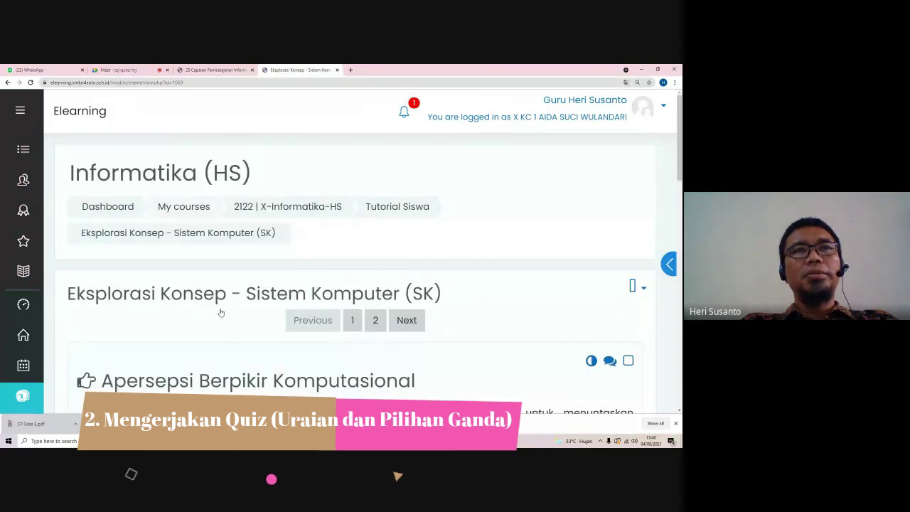
- Read through the Apersepsi Berpikir Komputasional material on page 1 of the activity
{"action": "scroll", "coordinate": [220, 310], "scroll_direction": "down", "scroll_amount": 4}
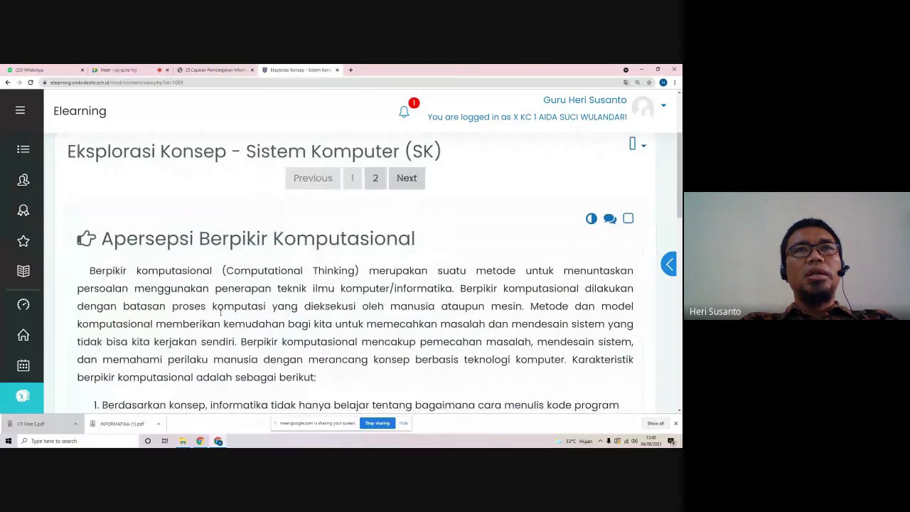
{"action": "scroll", "coordinate": [220, 310], "scroll_direction": "down", "scroll_amount": 2}
{"action": "scroll", "coordinate": [268, 234], "scroll_direction": "down", "scroll_amount": 4}
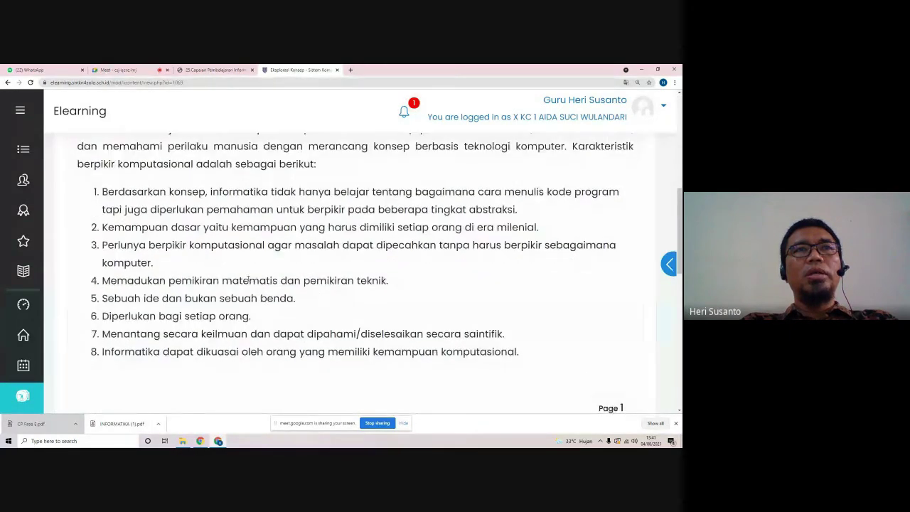
{"action": "scroll", "coordinate": [260, 275], "scroll_direction": "down", "scroll_amount": 2}
{"action": "scroll", "coordinate": [222, 235], "scroll_direction": "up", "scroll_amount": 5}
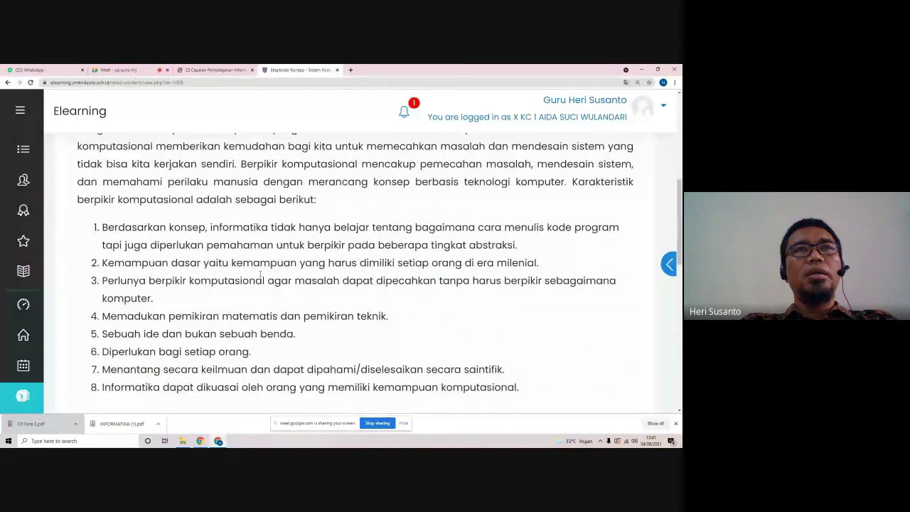
{"action": "scroll", "coordinate": [224, 235], "scroll_direction": "up", "scroll_amount": 1}
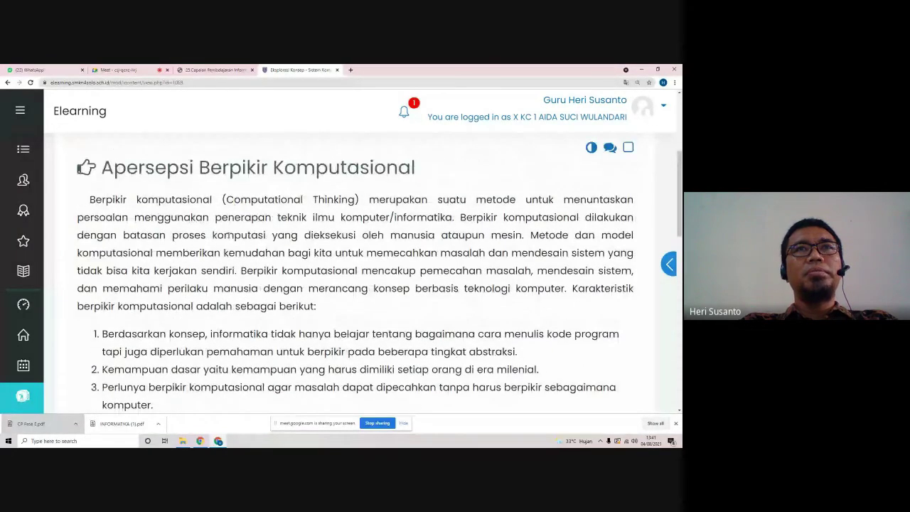
{"action": "scroll", "coordinate": [229, 235], "scroll_direction": "down", "scroll_amount": 7}
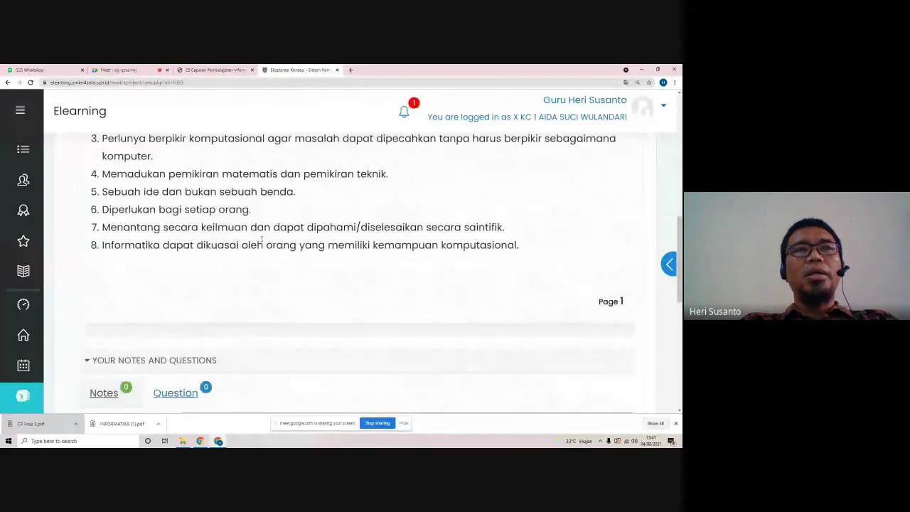
- Look at the note entry area below page 1 and start a new question for the page
{"action": "scroll", "coordinate": [261, 238], "scroll_direction": "down", "scroll_amount": 3}
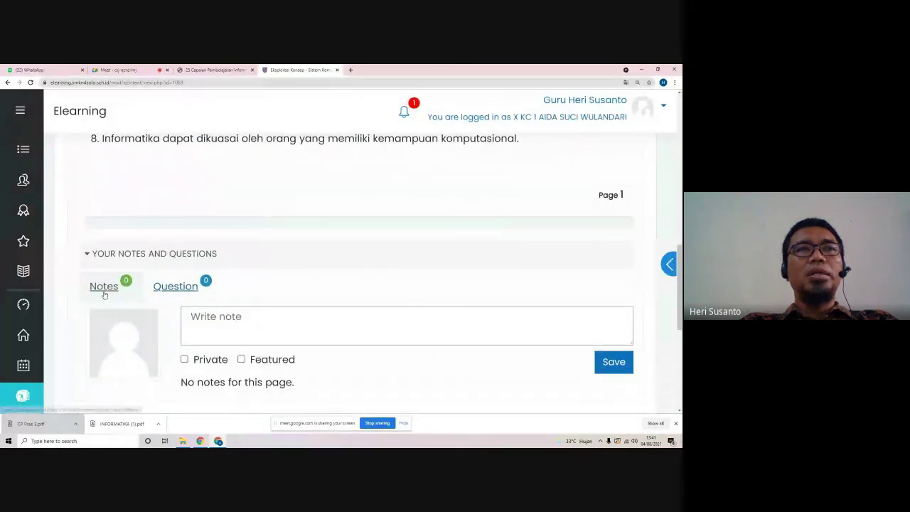
{"action": "left_click", "coordinate": [201, 319]}
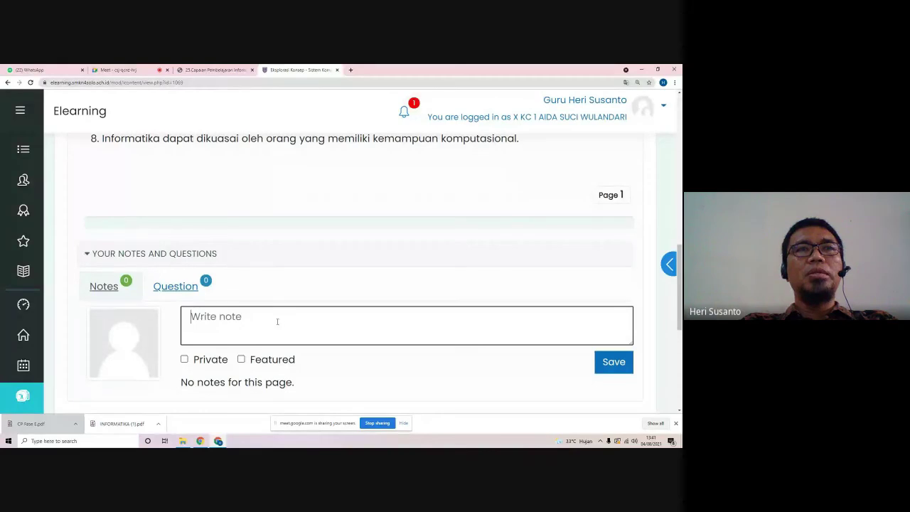
{"action": "left_click", "coordinate": [178, 288]}
{"action": "left_click", "coordinate": [216, 318]}
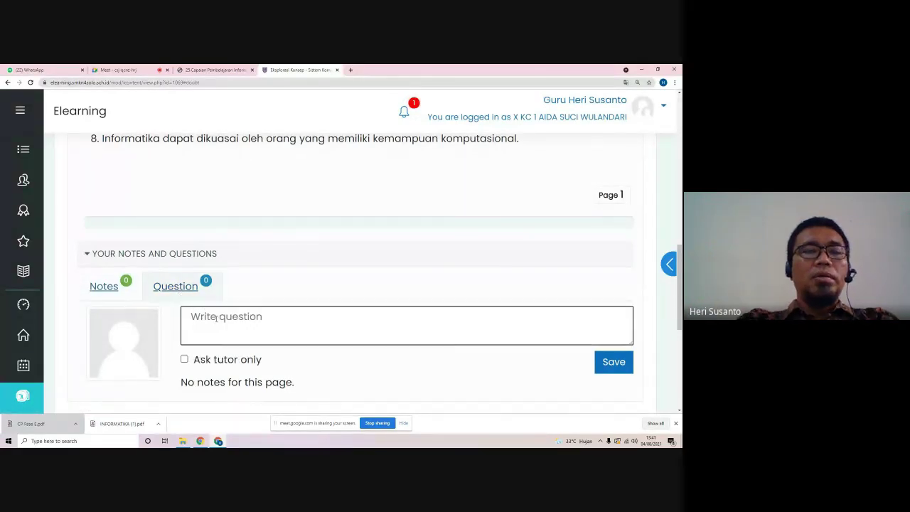
{"action": "type", "text": "Pak"}
{"action": "key", "text": "BackSpace"}
{"action": "key", "text": "BackSpace"}
{"action": "key", "text": "BackSpace"}
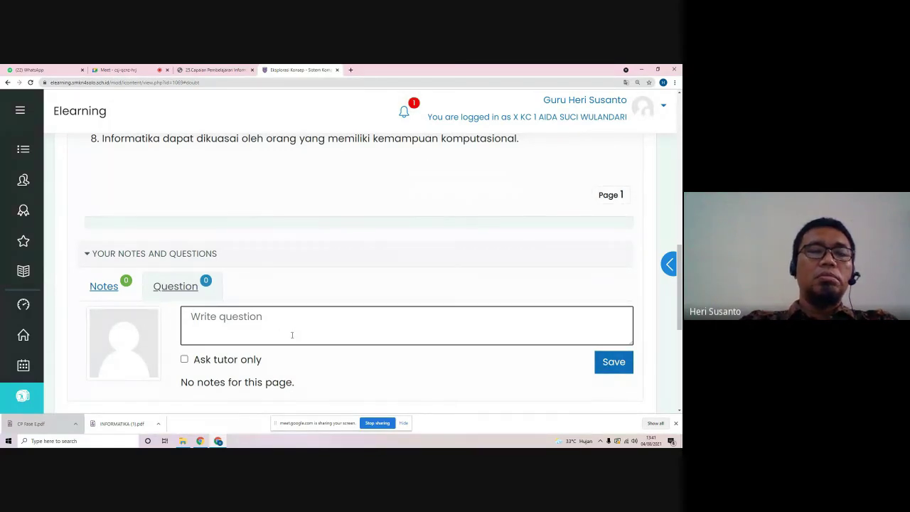
- Write "Hai ...." as the question for page 1 and save it
{"action": "type", "text": "Hai"}
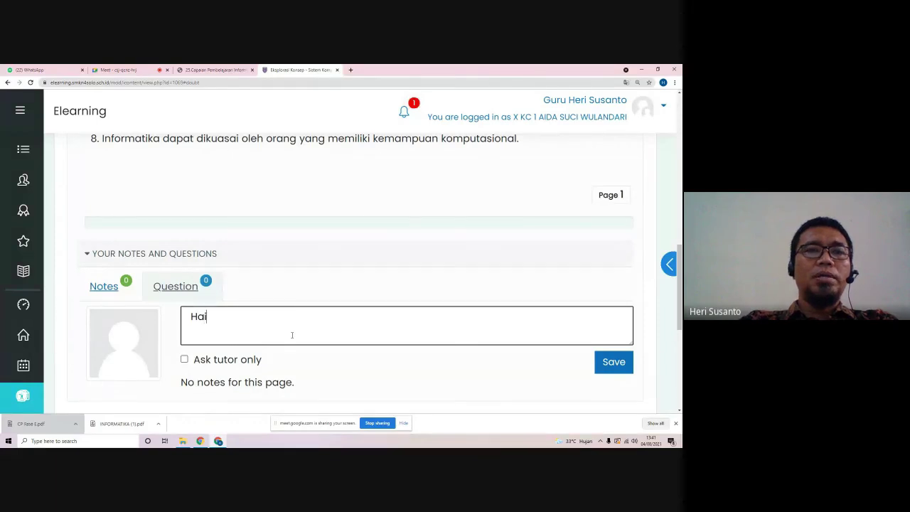
{"action": "type", "text": " ...."}
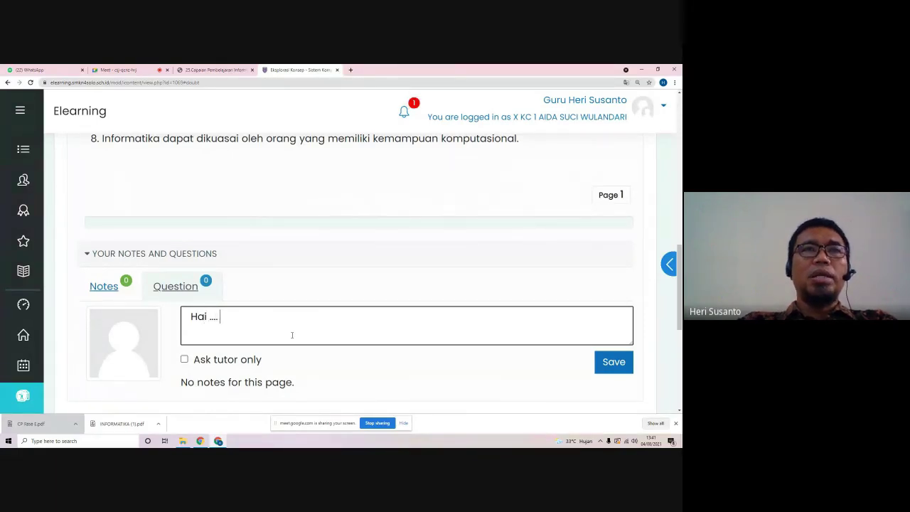
{"action": "left_click", "coordinate": [620, 367]}
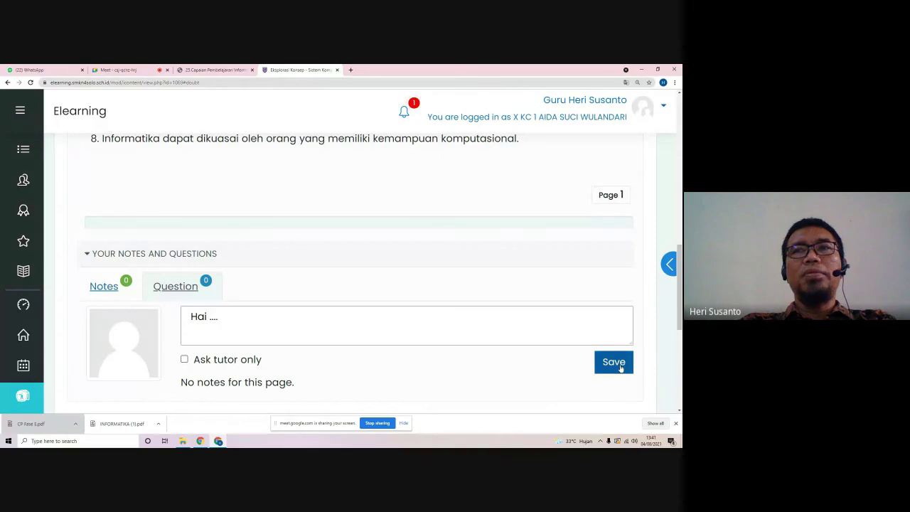
- Check the saved question below page 1 and open page 2, Proposisi, of the activity
{"action": "scroll", "coordinate": [423, 370], "scroll_direction": "down", "scroll_amount": 1}
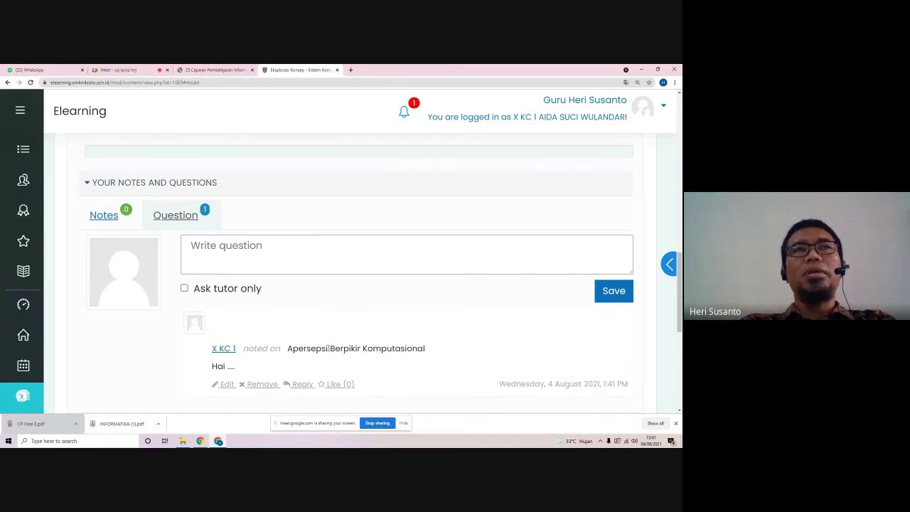
{"action": "scroll", "coordinate": [327, 348], "scroll_direction": "up", "scroll_amount": 5}
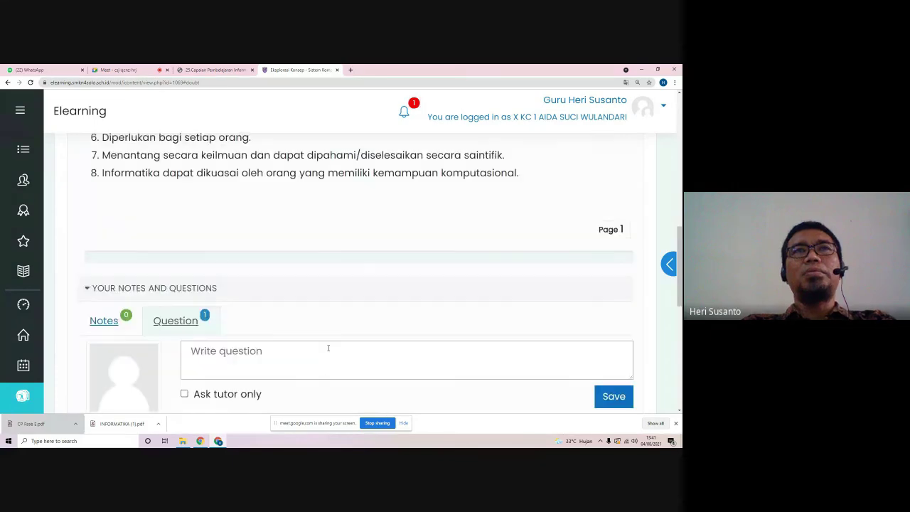
{"action": "scroll", "coordinate": [327, 347], "scroll_direction": "up", "scroll_amount": 4}
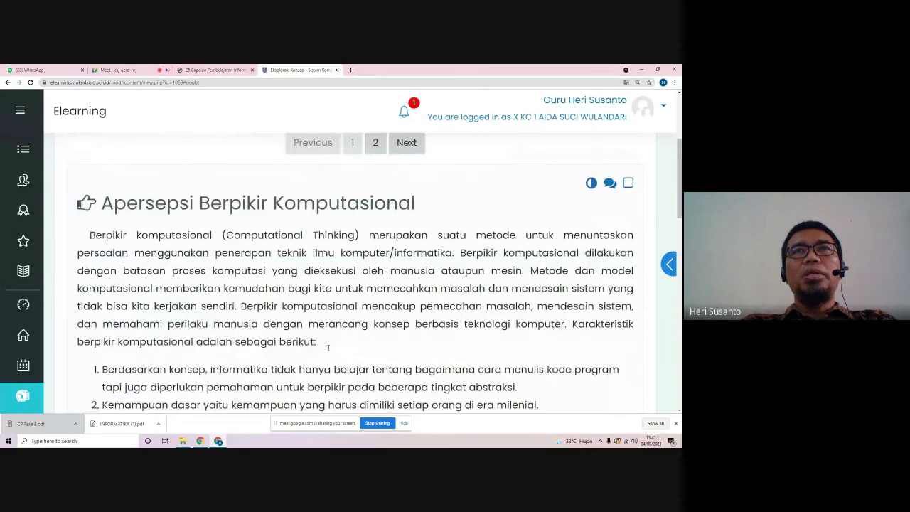
{"action": "scroll", "coordinate": [328, 347], "scroll_direction": "up", "scroll_amount": 1}
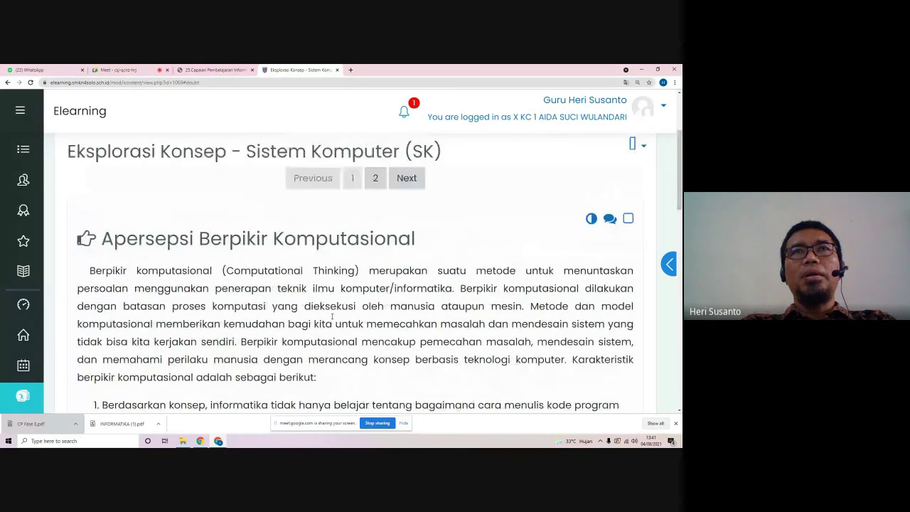
{"action": "left_click", "coordinate": [381, 187]}
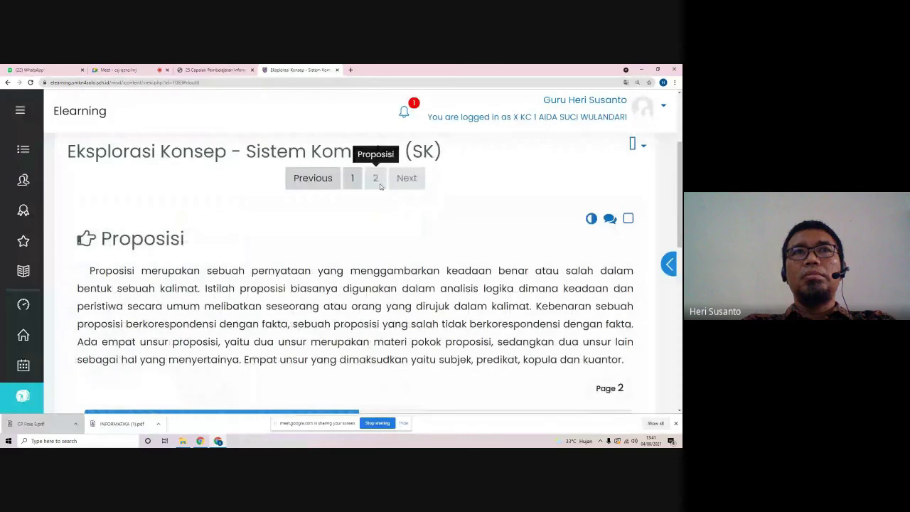
- Reduce the page zoom to 150% and look through the Proposisi material and the note area below it
{"action": "scroll", "coordinate": [385, 243], "scroll_direction": "down", "scroll_amount": 2}
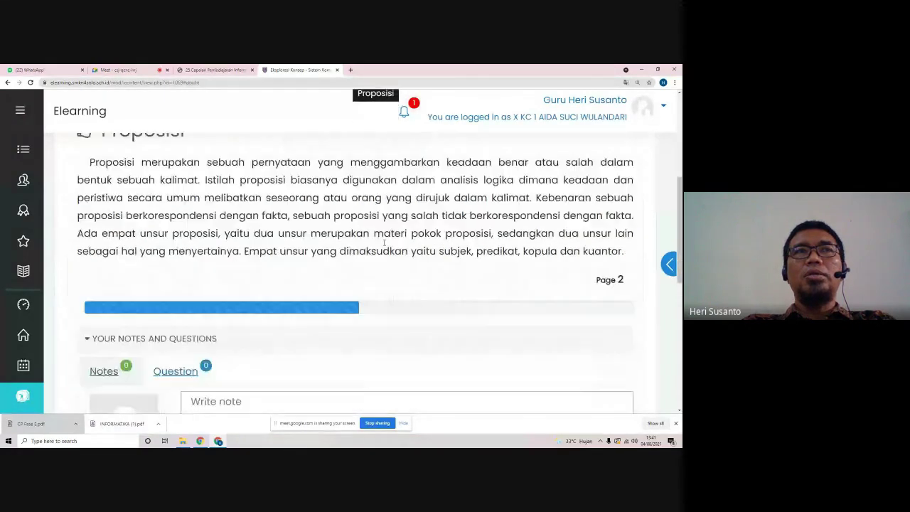
{"action": "scroll", "coordinate": [404, 309], "scroll_direction": "up", "scroll_amount": 2}
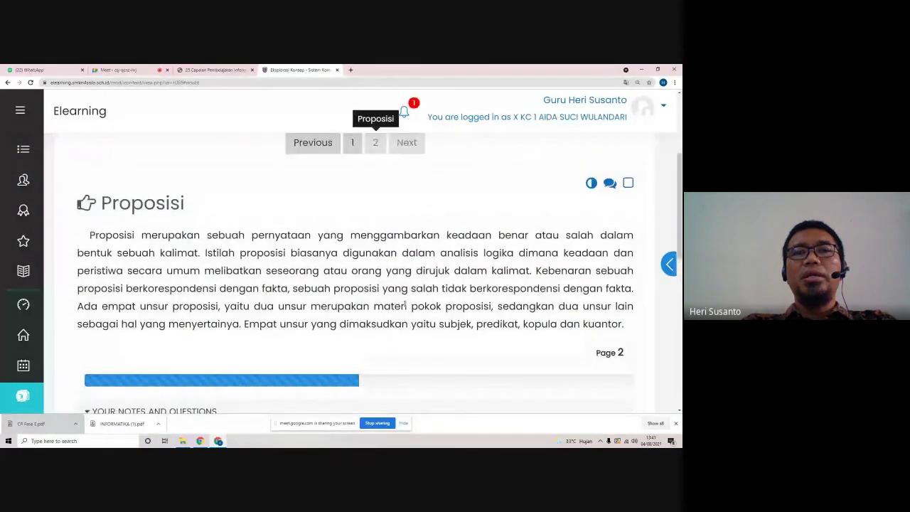
{"action": "key", "text": "ctrl+minus"}
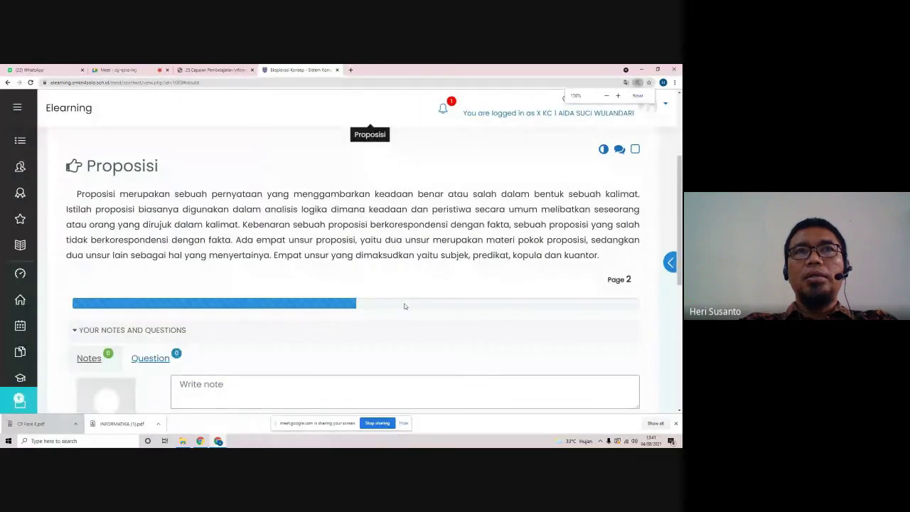
{"action": "scroll", "coordinate": [401, 297], "scroll_direction": "up", "scroll_amount": 2}
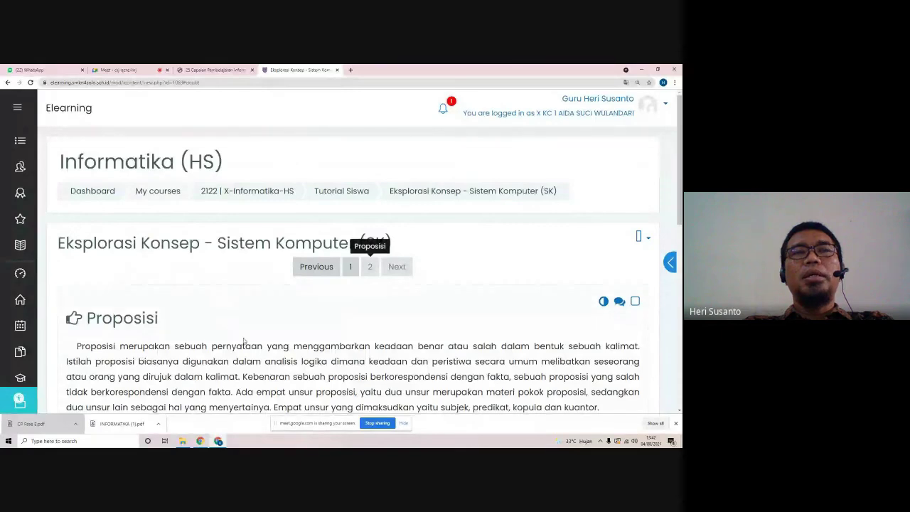
{"action": "scroll", "coordinate": [243, 342], "scroll_direction": "down", "scroll_amount": 3}
{"action": "scroll", "coordinate": [271, 327], "scroll_direction": "down", "scroll_amount": 3}
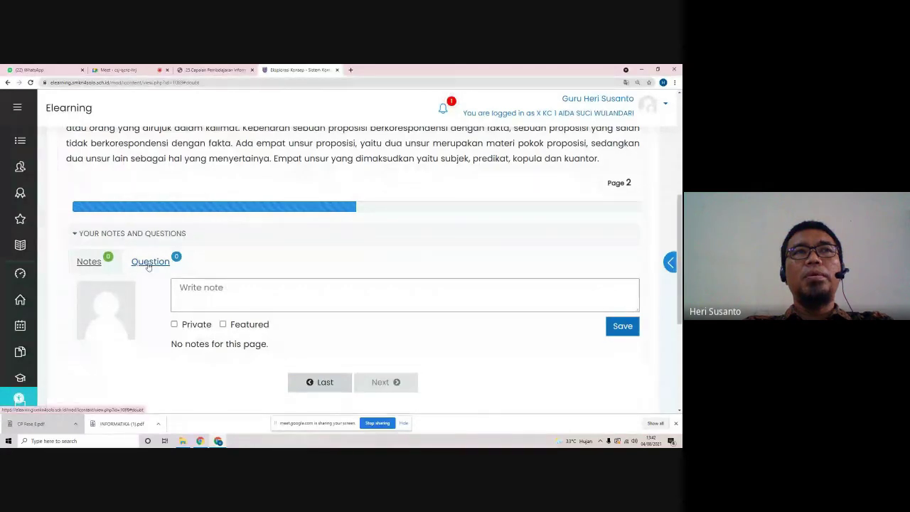
- Collapse the Your Notes and Questions section below the Proposisi material and expand it again
{"action": "left_click", "coordinate": [85, 237]}
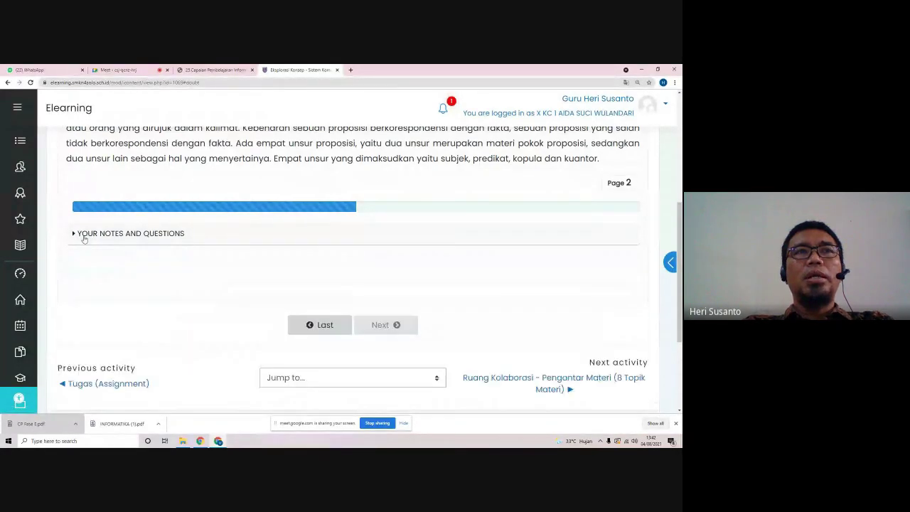
{"action": "scroll", "coordinate": [267, 263], "scroll_direction": "up", "scroll_amount": 2}
{"action": "scroll", "coordinate": [268, 266], "scroll_direction": "down", "scroll_amount": 1}
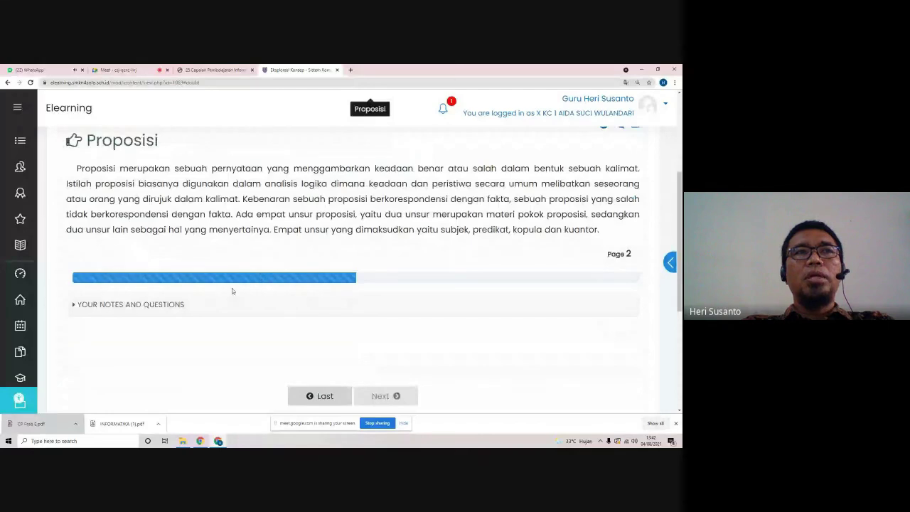
{"action": "scroll", "coordinate": [211, 323], "scroll_direction": "up", "scroll_amount": 1}
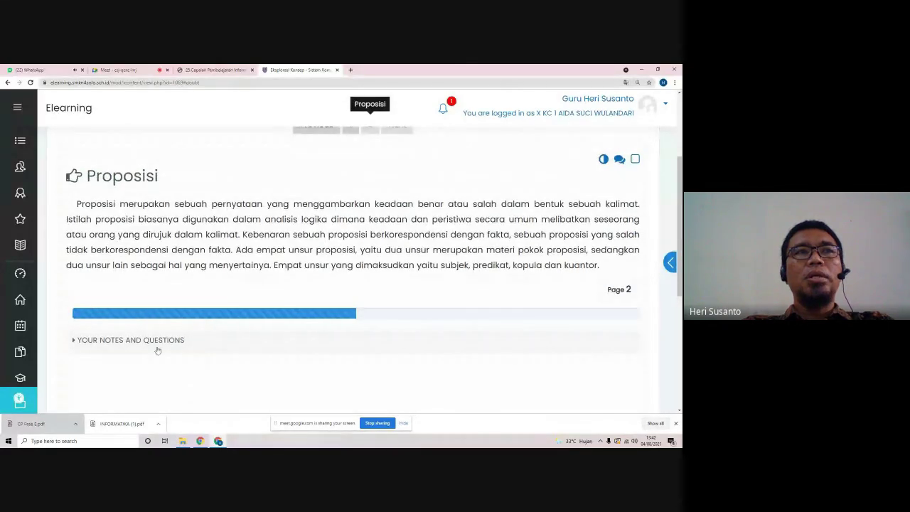
{"action": "left_click", "coordinate": [74, 341]}
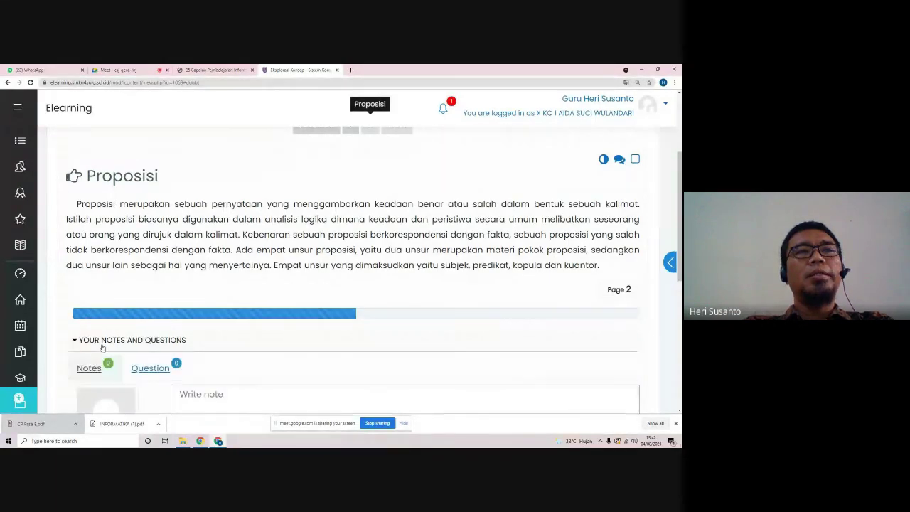
{"action": "scroll", "coordinate": [103, 348], "scroll_direction": "down", "scroll_amount": 1}
{"action": "scroll", "coordinate": [103, 347], "scroll_direction": "up", "scroll_amount": 2}
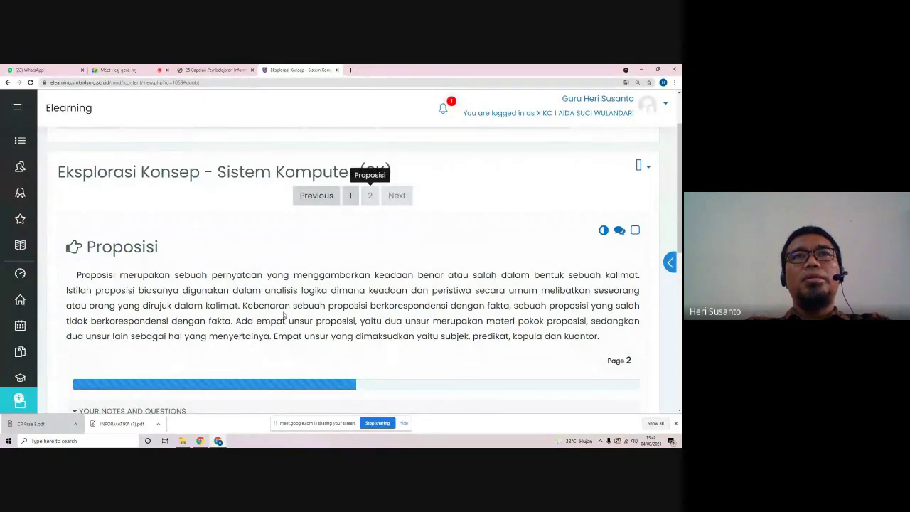
{"action": "scroll", "coordinate": [308, 290], "scroll_direction": "down", "scroll_amount": 3}
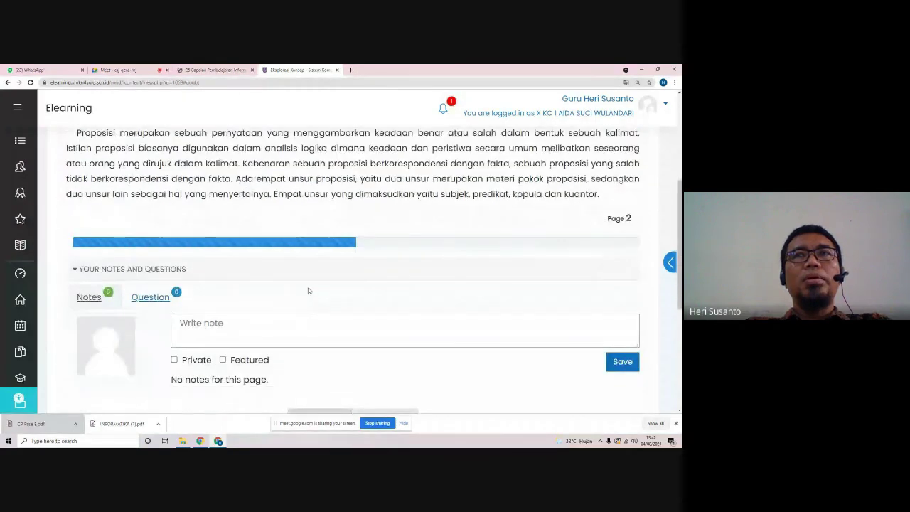